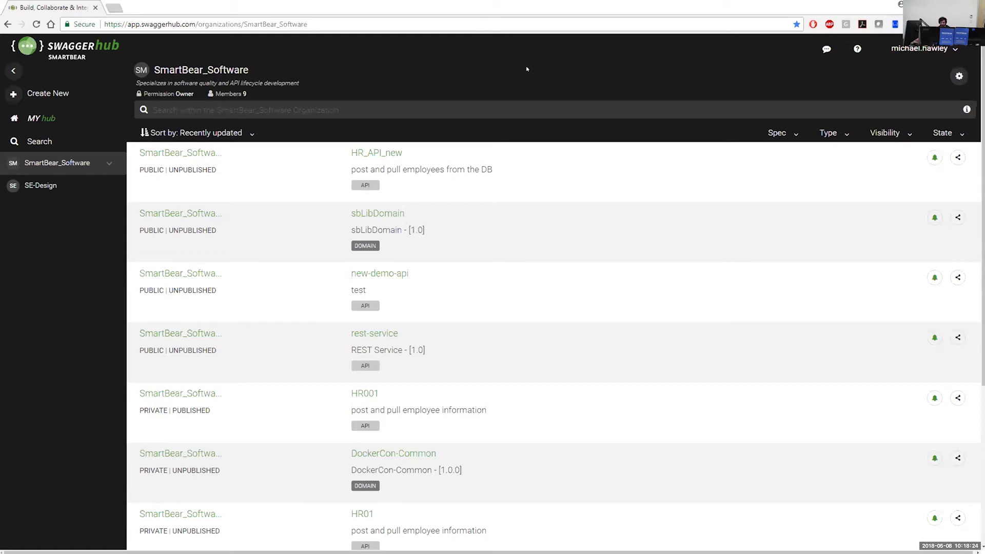
- Search the SmartBear_Software organization for petstore and review the Spec, Visibility and State filter options
{"action": "left_click", "coordinate": [386, 109]}
{"action": "type", "text": "petstoretstore"}
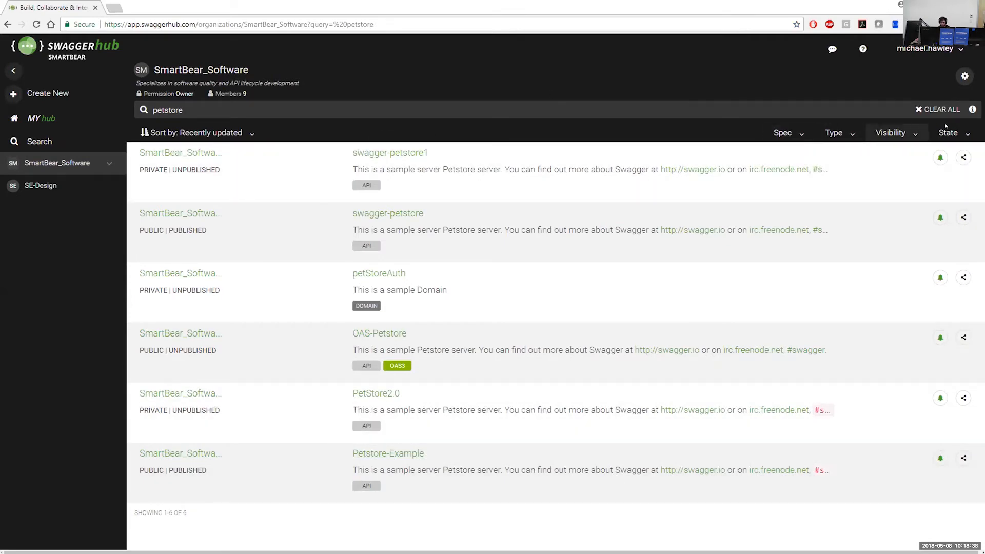
{"action": "left_click", "coordinate": [774, 131]}
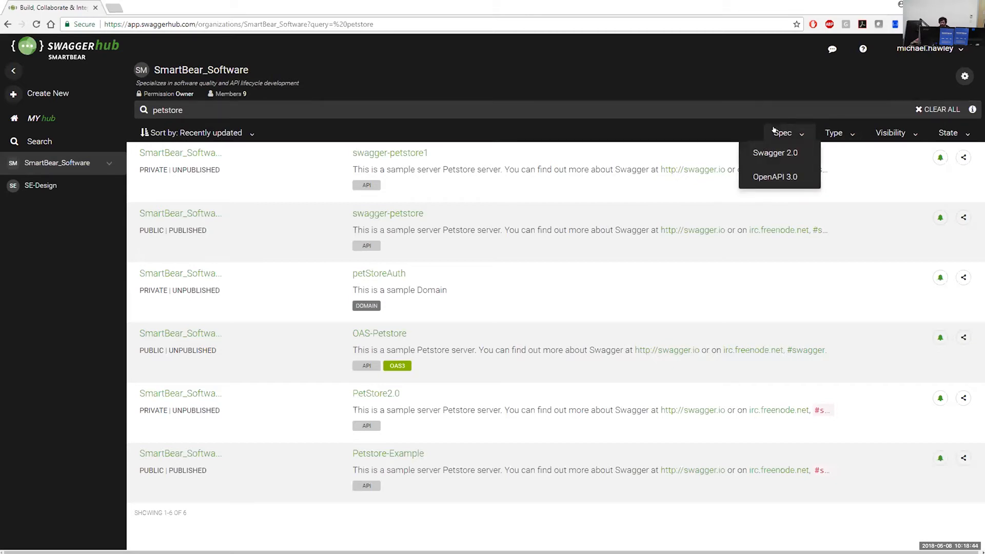
{"action": "left_click", "coordinate": [782, 133]}
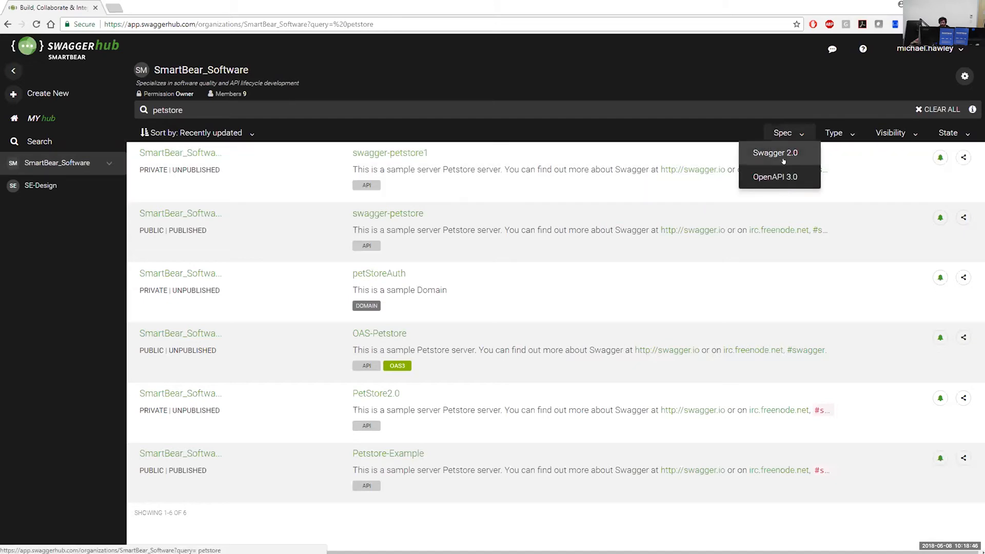
{"action": "mouse_move", "coordinate": [839, 134]}
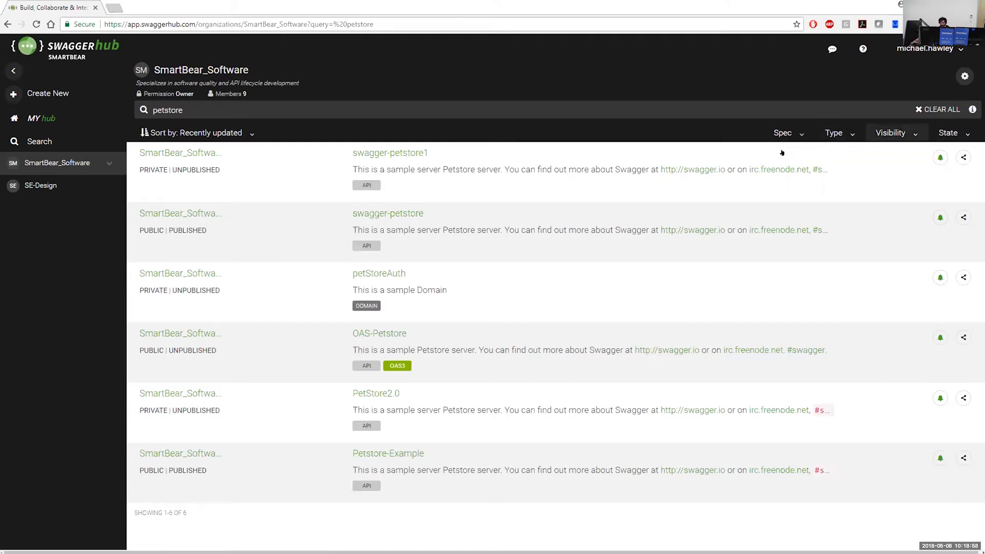
{"action": "left_click", "coordinate": [895, 133]}
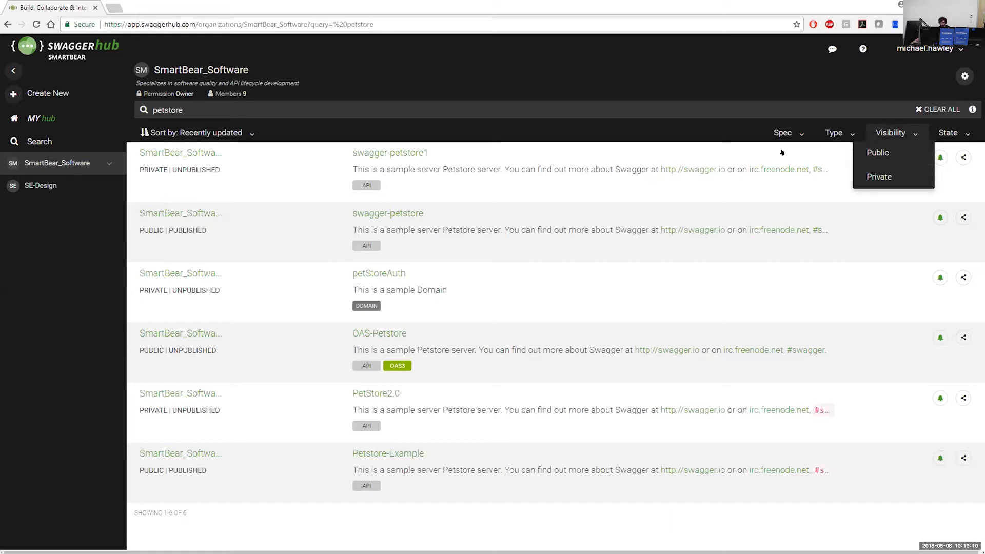
{"action": "left_click", "coordinate": [940, 133]}
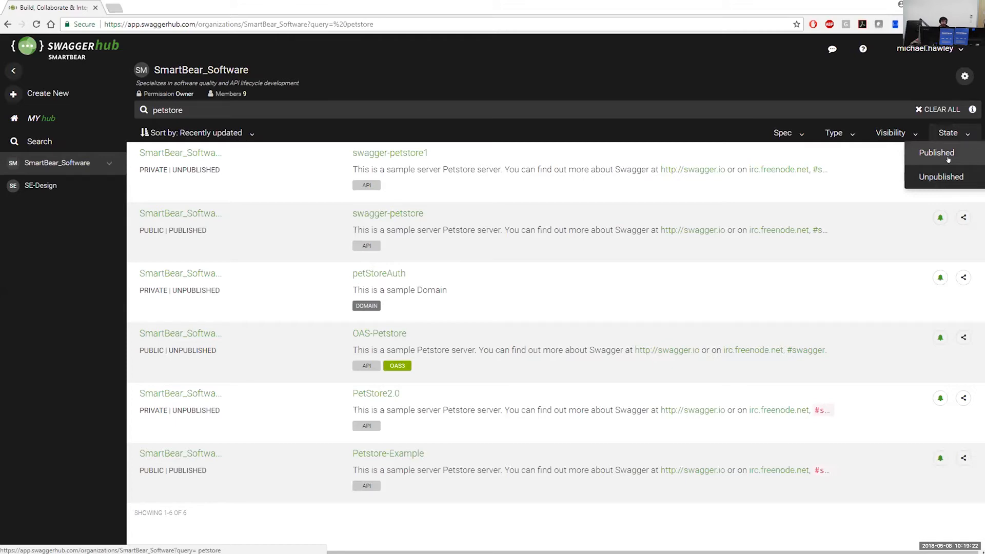
{"action": "left_click", "coordinate": [947, 131]}
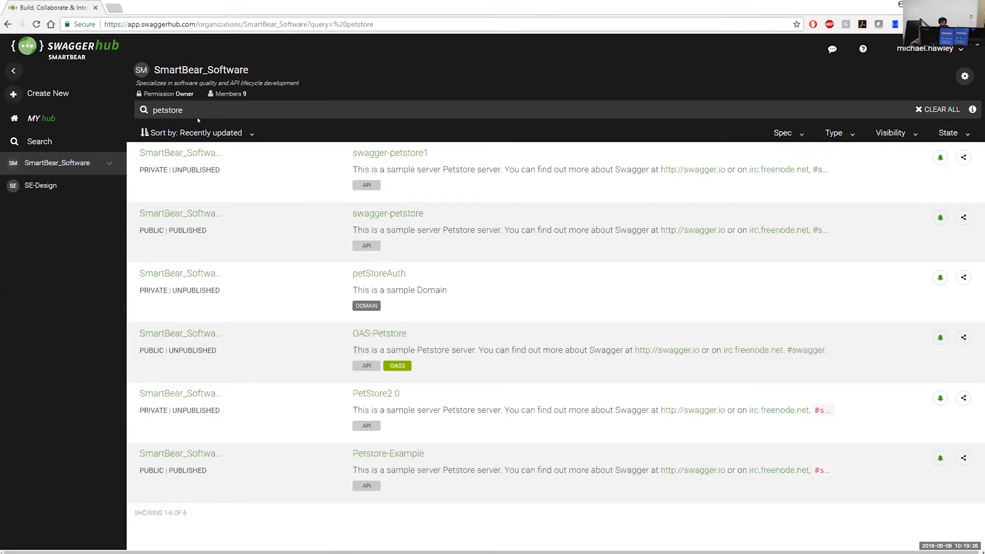
- Expand the SmartBear_Software organization to view its projects alongside the SE-Design organization
{"action": "left_click", "coordinate": [103, 164]}
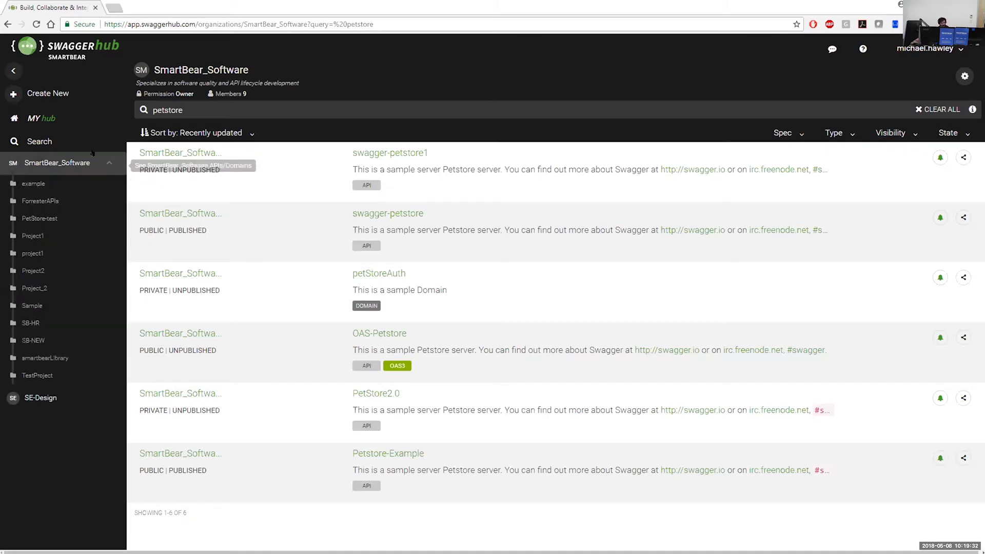
{"action": "left_click_drag", "start_coordinate": [97, 155], "coordinate": [163, 129]}
{"action": "left_click_drag", "start_coordinate": [64, 393], "coordinate": [145, 360]}
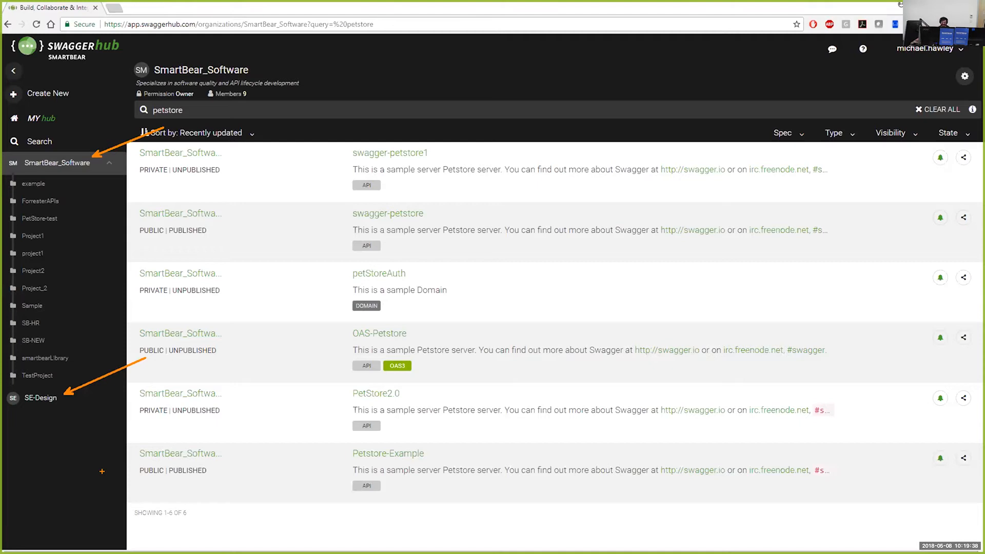
{"action": "key", "text": "Escape"}
- Open the organization settings and review the owned and assigned organizations with their management actions
{"action": "left_click", "coordinate": [965, 76]}
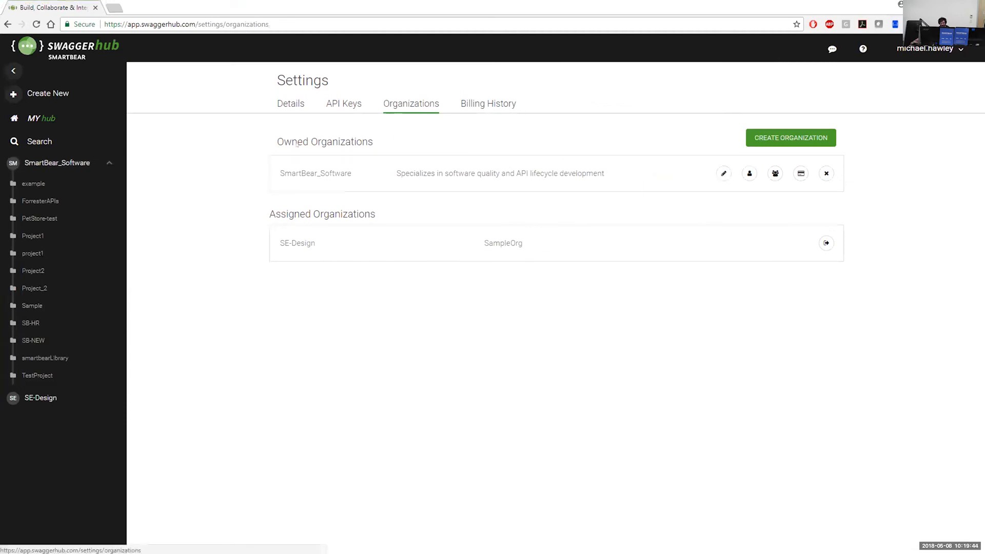
{"action": "key", "text": "ctrl+2"}
{"action": "mouse_move", "coordinate": [241, 123]}
{"action": "left_mouse_down"}
{"action": "mouse_move", "coordinate": [913, 311]}
{"action": "mouse_move", "coordinate": [885, 301]}
{"action": "left_mouse_up"}
{"action": "mouse_move", "coordinate": [705, 162]}
{"action": "left_mouse_down"}
{"action": "mouse_move", "coordinate": [843, 211]}
{"action": "mouse_move", "coordinate": [849, 192]}
{"action": "mouse_move", "coordinate": [905, 170]}
{"action": "left_mouse_up"}
{"action": "key", "text": "Escape"}
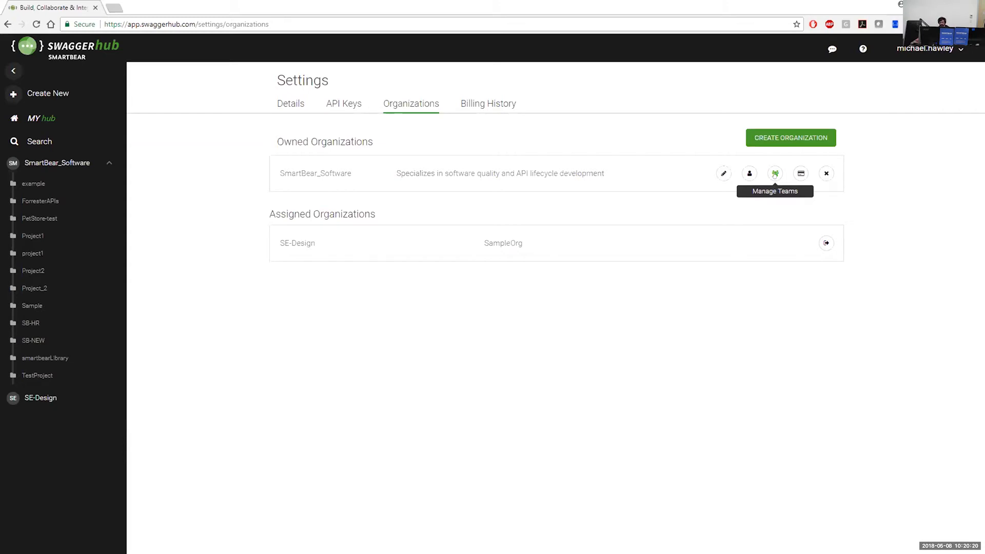
- Open team management for SmartBear_Software and review the teams in the organization
{"action": "left_click", "coordinate": [774, 174]}
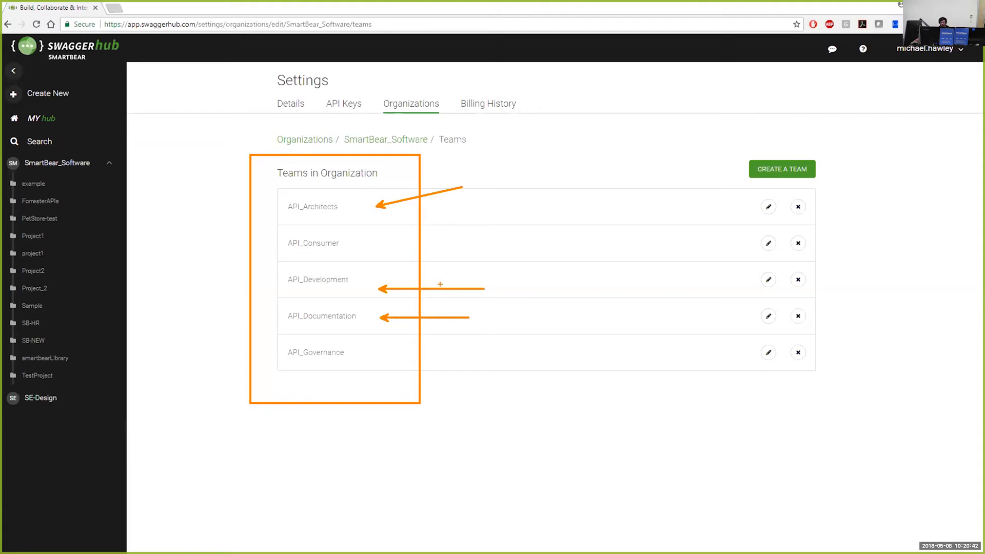
{"action": "left_click_drag", "start_coordinate": [370, 243], "coordinate": [492, 242]}
{"action": "key", "text": "Escape"}
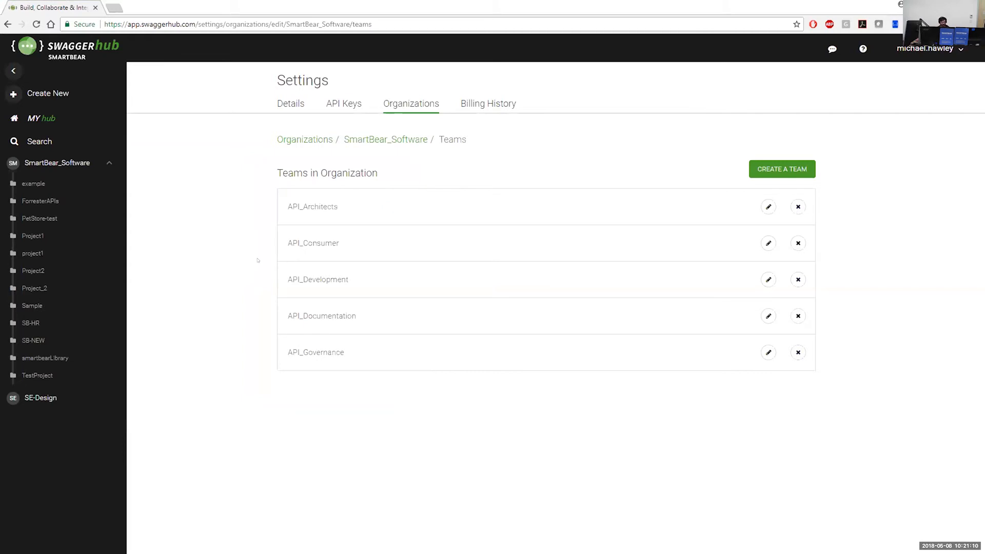
- Browse the contents of the SB-HR, SB-NEW and smartbearLibrary projects
{"action": "left_click", "coordinate": [79, 91]}
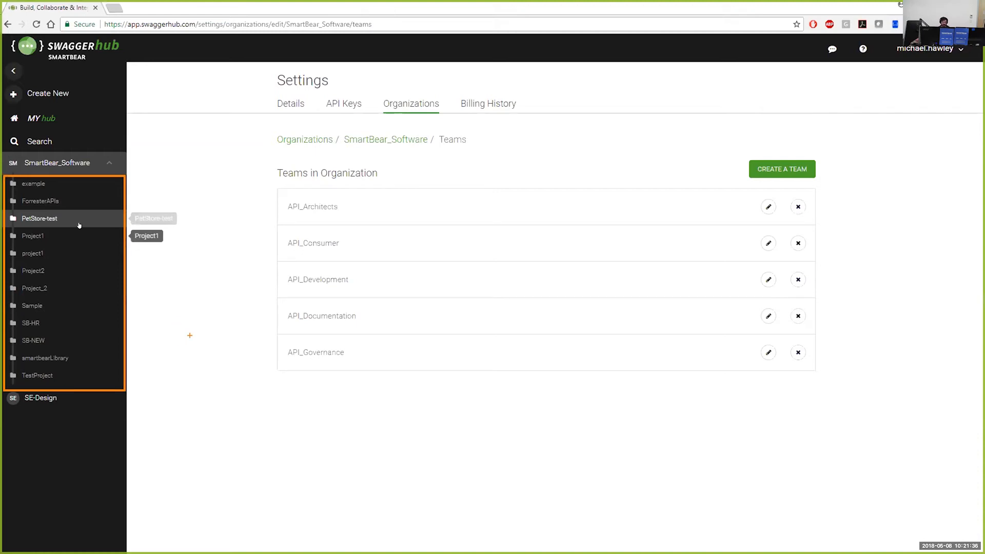
{"action": "left_click", "coordinate": [95, 324]}
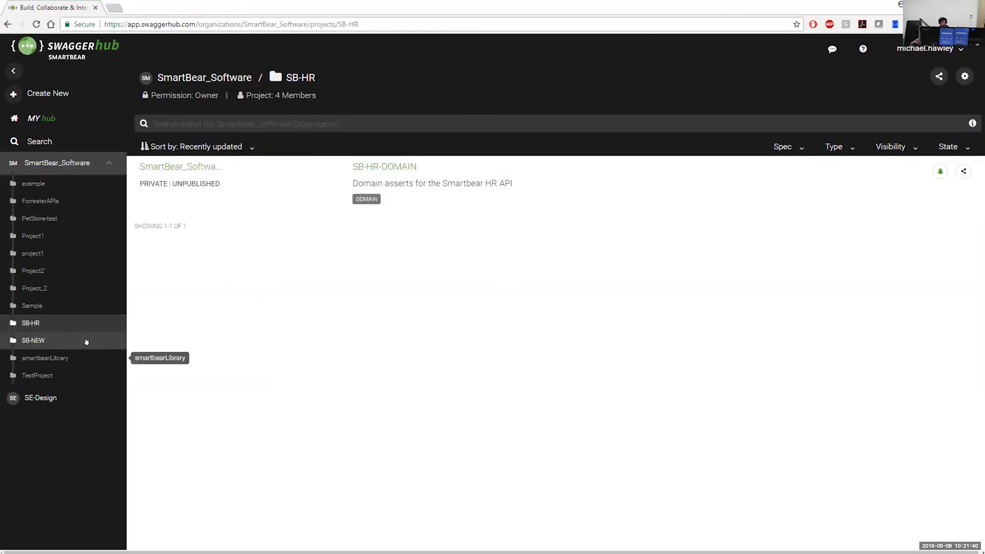
{"action": "left_click", "coordinate": [87, 340]}
{"action": "left_click", "coordinate": [77, 358]}
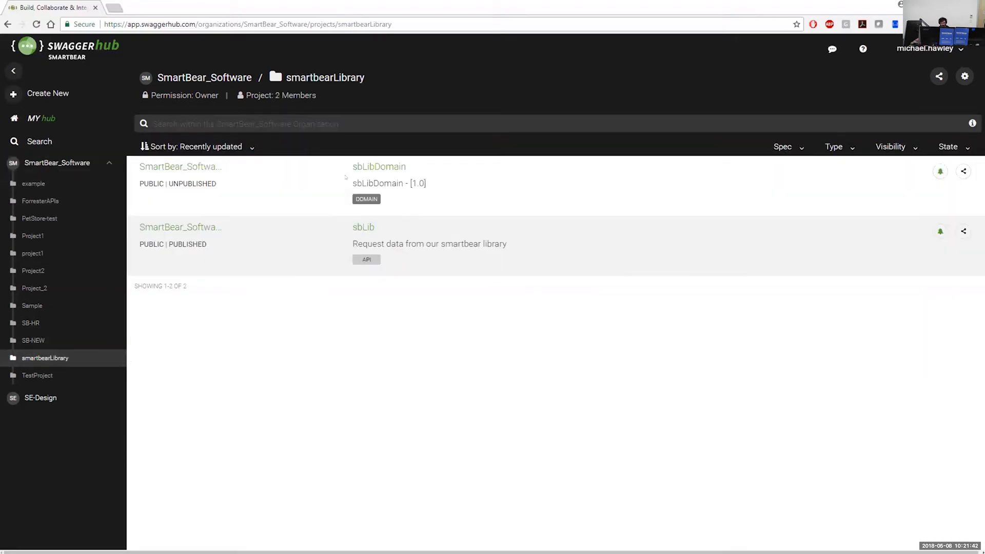
- Create a new project named asdf in the SmartBear_Software organization
{"action": "left_click", "coordinate": [87, 94]}
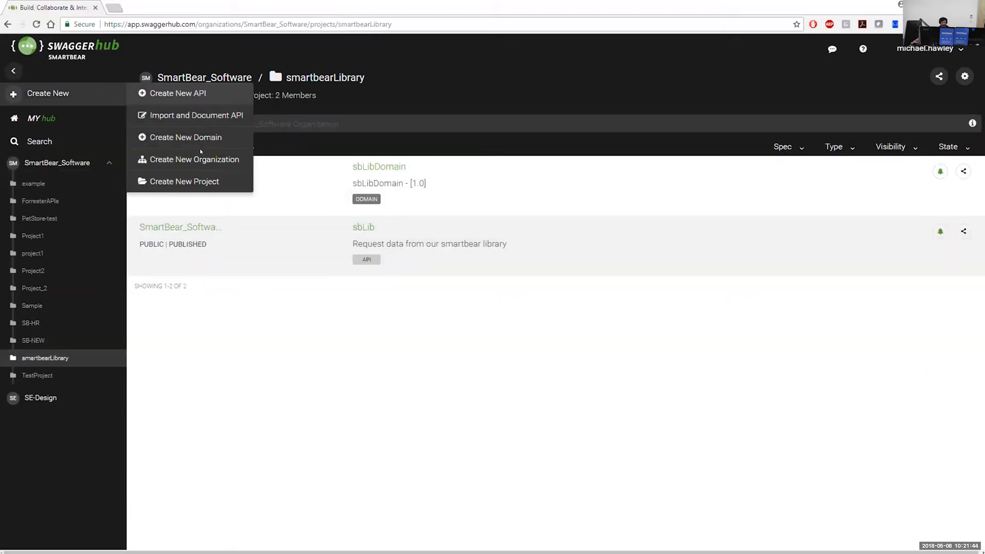
{"action": "left_click", "coordinate": [185, 182]}
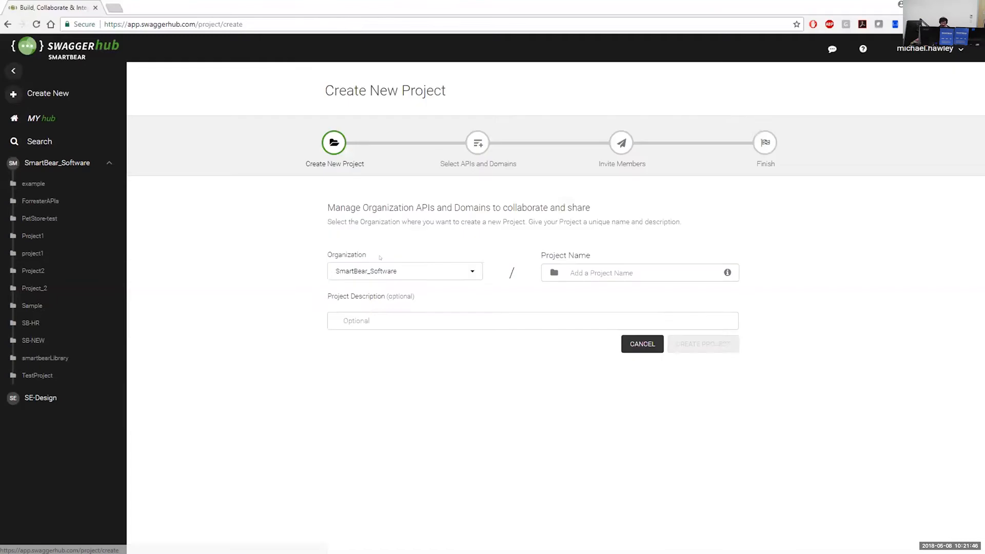
{"action": "left_click", "coordinate": [579, 268]}
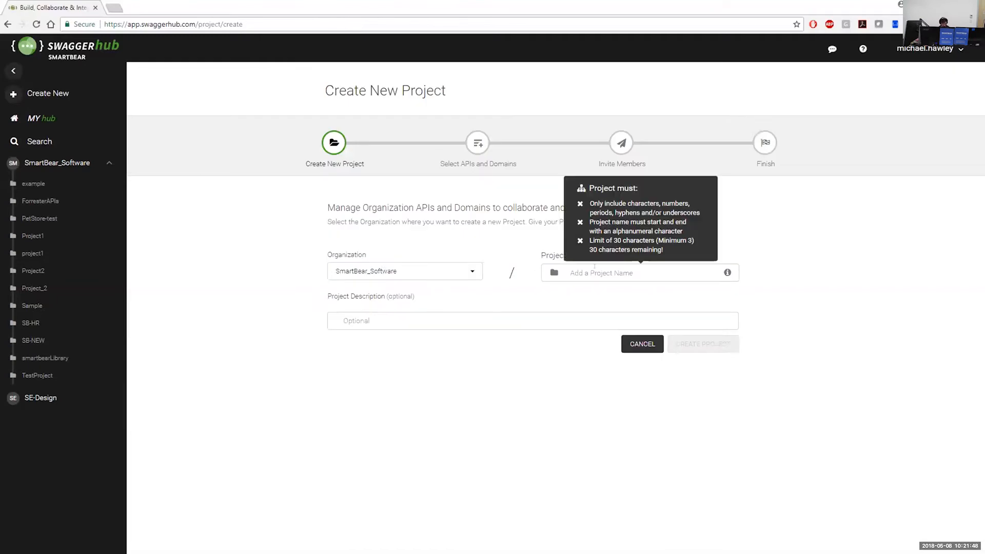
{"action": "type", "text": "asdf"}
{"action": "left_click", "coordinate": [682, 345]}
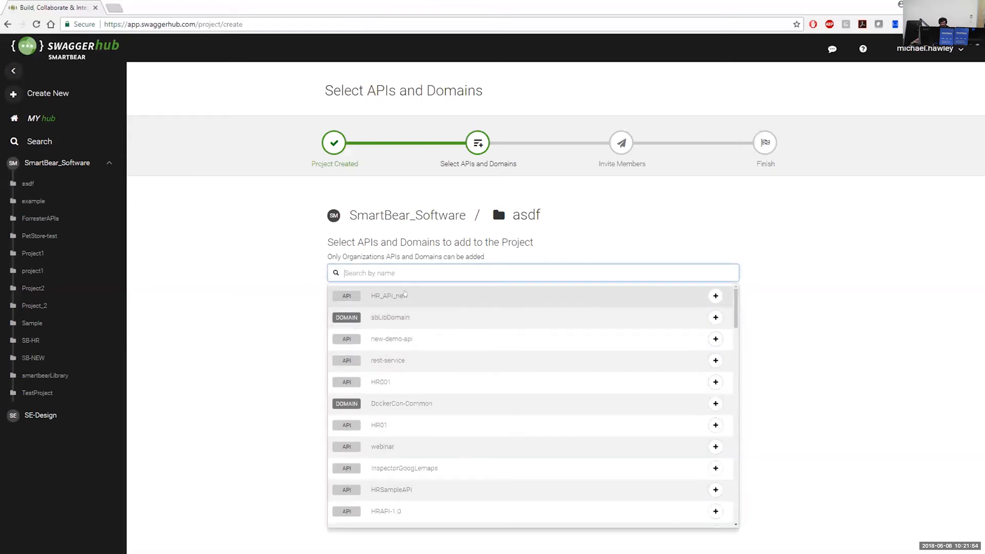
- Select the HR_API_new API for the asdf project and exit the setup at the member invitation stage
{"action": "left_click", "coordinate": [462, 296]}
{"action": "left_click", "coordinate": [717, 338]}
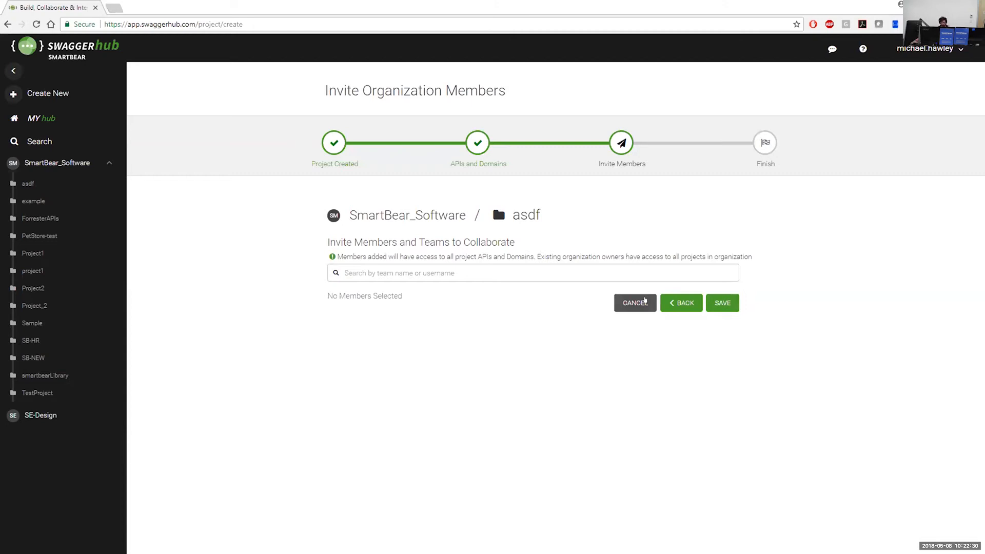
{"action": "left_click", "coordinate": [645, 301]}
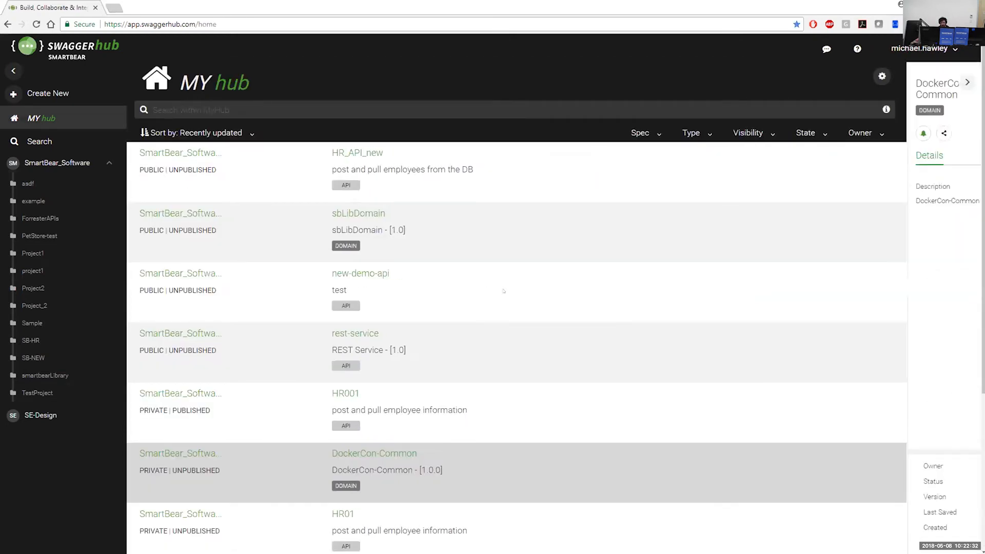
{"action": "left_click", "coordinate": [961, 82]}
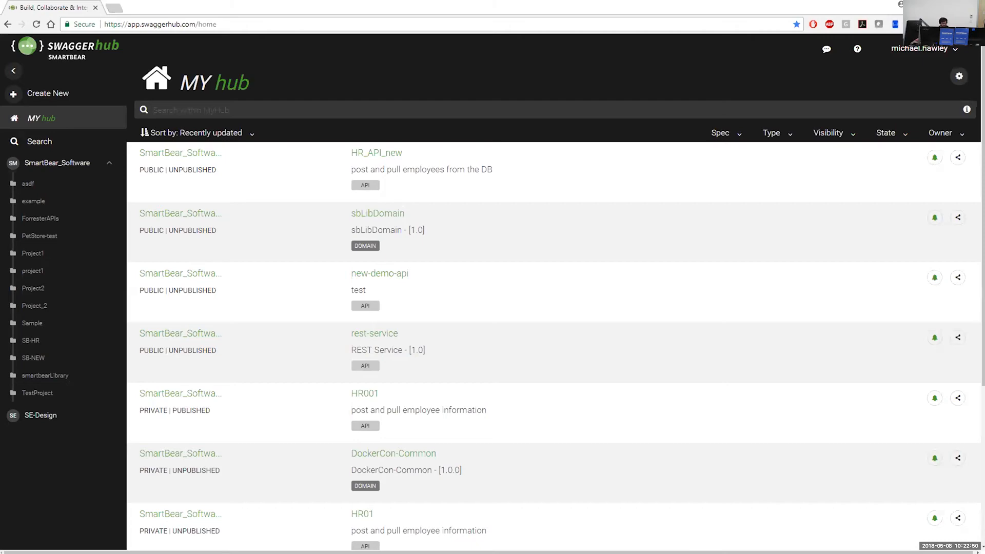
{"action": "key", "text": "alt+Tab"}
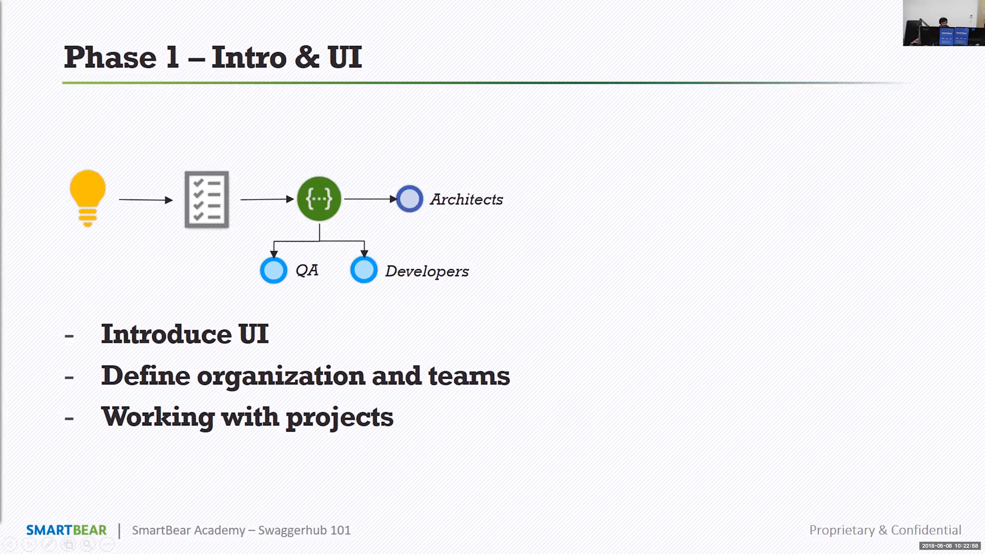
{"action": "key", "text": "Right"}
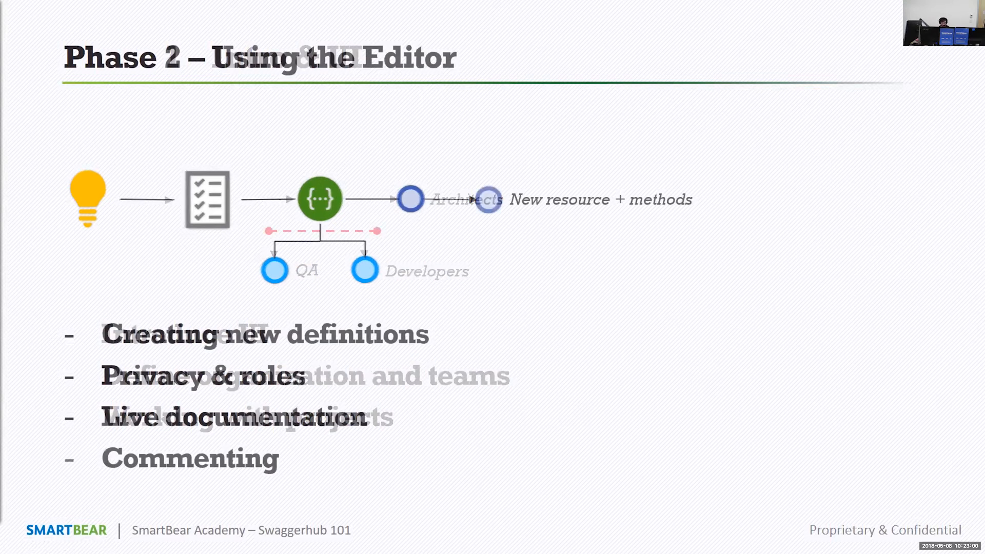
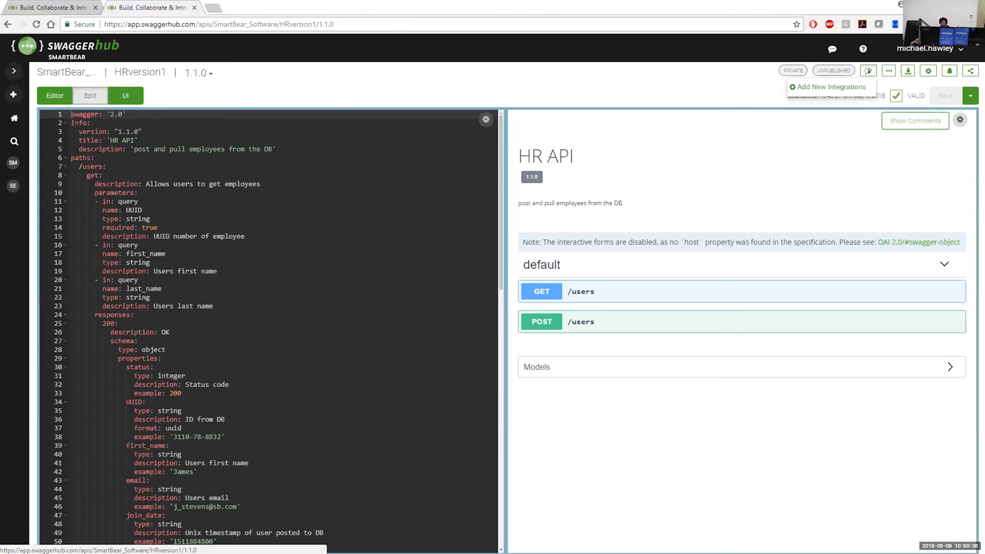
- Try to choose an integration to add to version 1.1.0 of the organization's HRversion1 API
{"action": "left_click", "coordinate": [867, 71]}
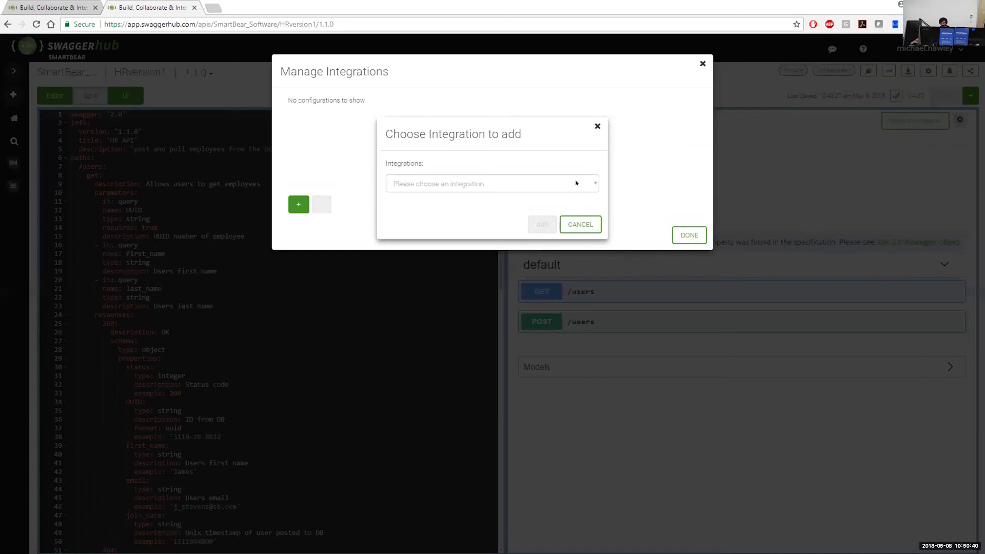
{"action": "left_click", "coordinate": [576, 183]}
{"action": "left_click", "coordinate": [576, 183]}
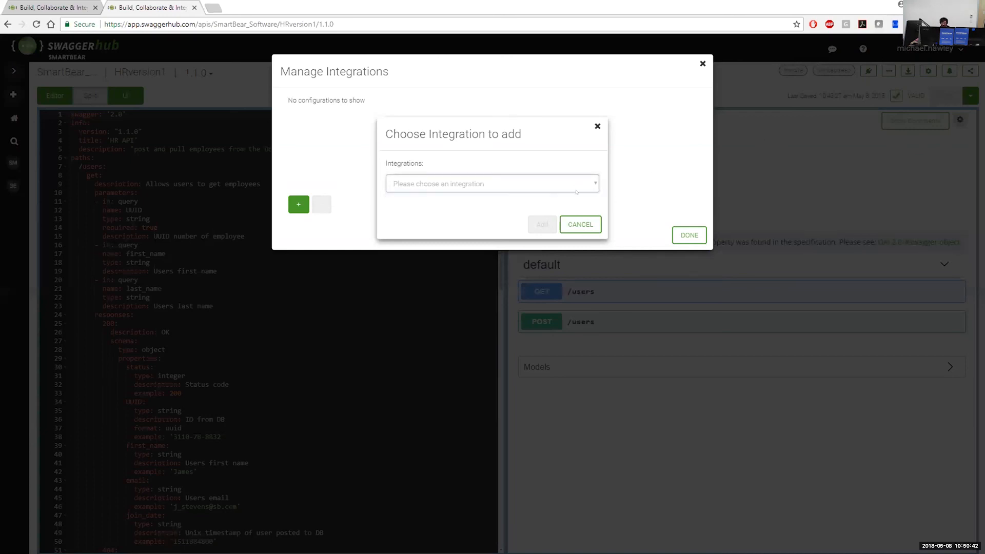
{"action": "left_click", "coordinate": [580, 224]}
{"action": "left_click", "coordinate": [298, 203]}
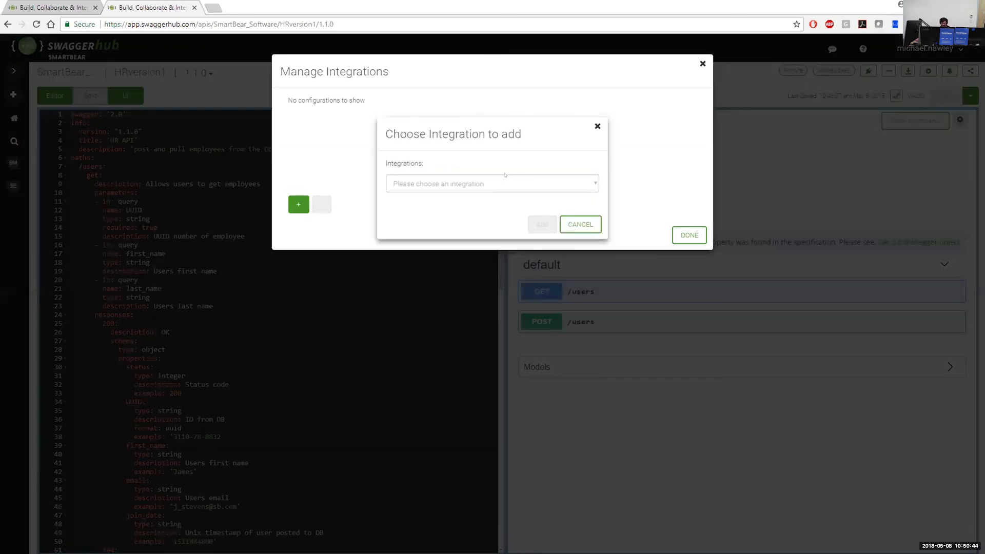
{"action": "left_click", "coordinate": [510, 184]}
{"action": "left_click", "coordinate": [528, 162]}
{"action": "left_click", "coordinate": [580, 224]}
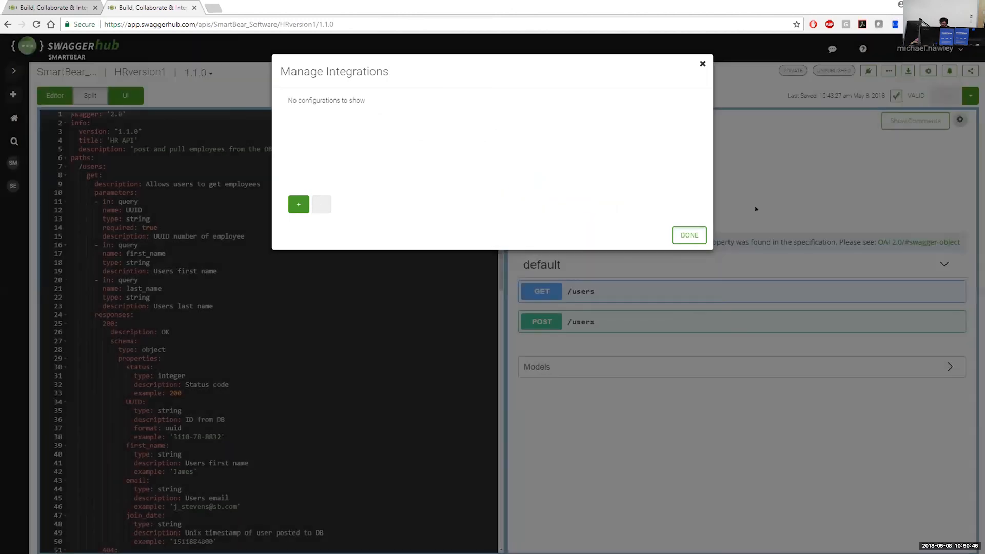
{"action": "left_click", "coordinate": [689, 234]}
{"action": "left_click", "coordinate": [889, 71]}
{"action": "left_click", "coordinate": [827, 87]}
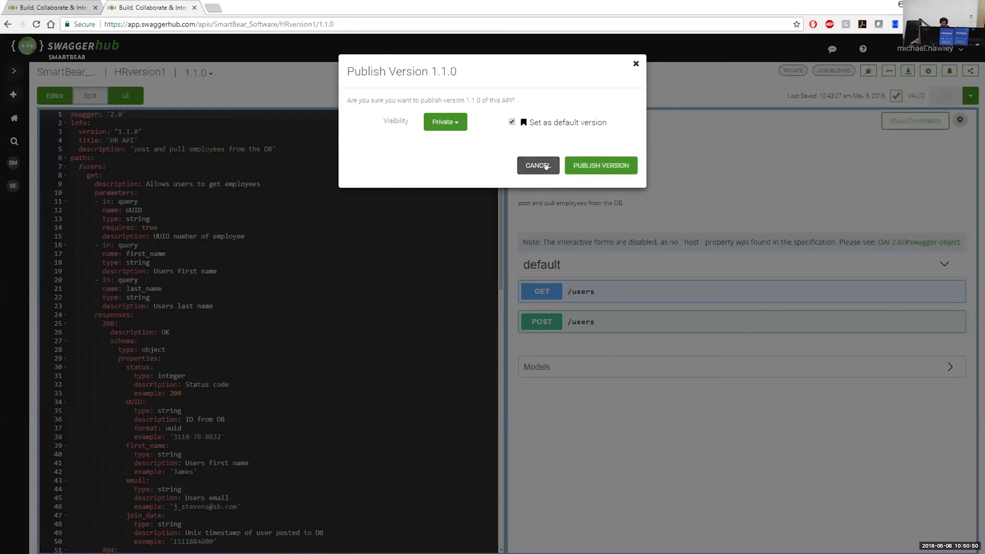
{"action": "left_click", "coordinate": [542, 166]}
- Make version 1.1.0 of the organization's HRversion1 API public
{"action": "left_click", "coordinate": [888, 71]}
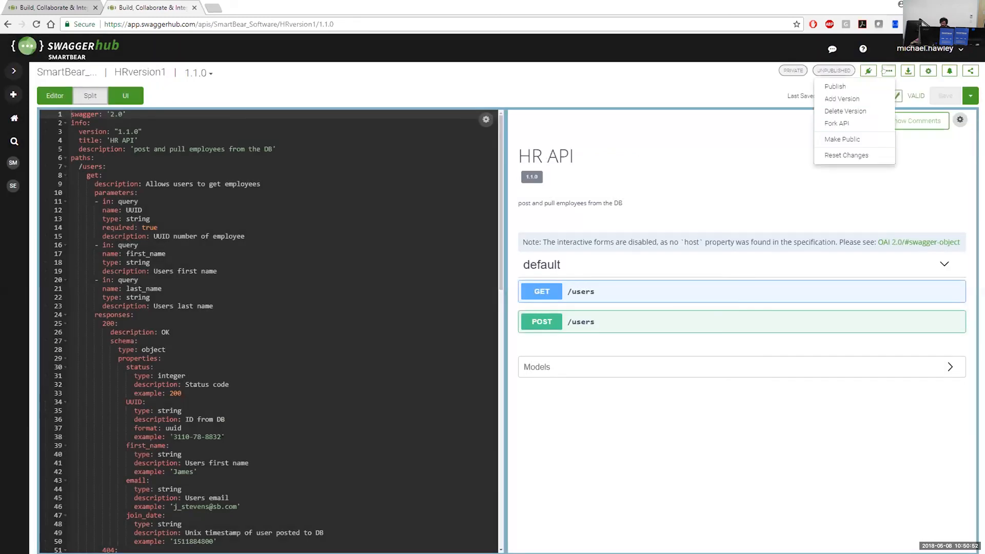
{"action": "left_click", "coordinate": [842, 139]}
{"action": "left_click", "coordinate": [588, 137]}
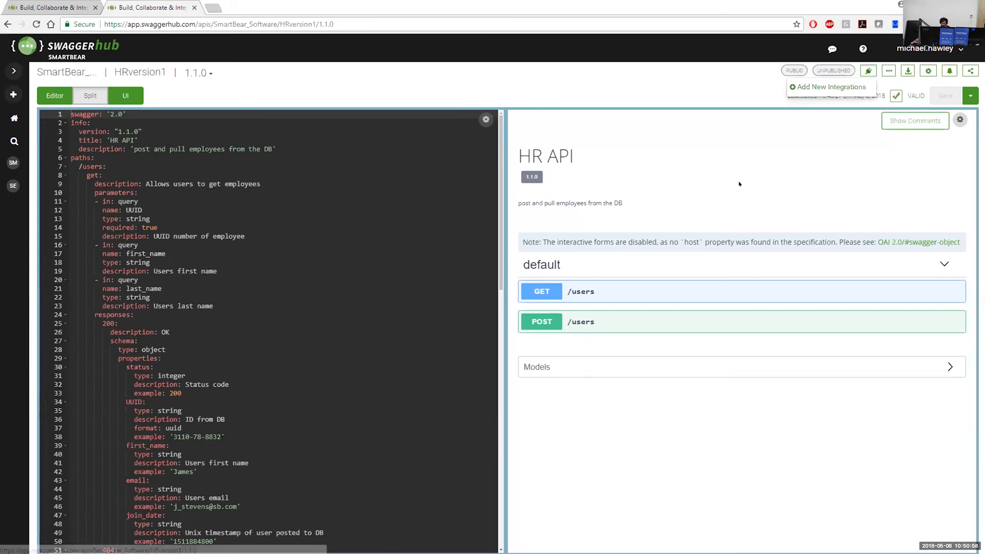
- Try again to add an integration to the public HRversion1 API
{"action": "left_click", "coordinate": [867, 70]}
{"action": "left_click", "coordinate": [580, 223]}
- Switch to the personal account's HRversion1 API and start adding a Style Validator integration
{"action": "left_click", "coordinate": [95, 8]}
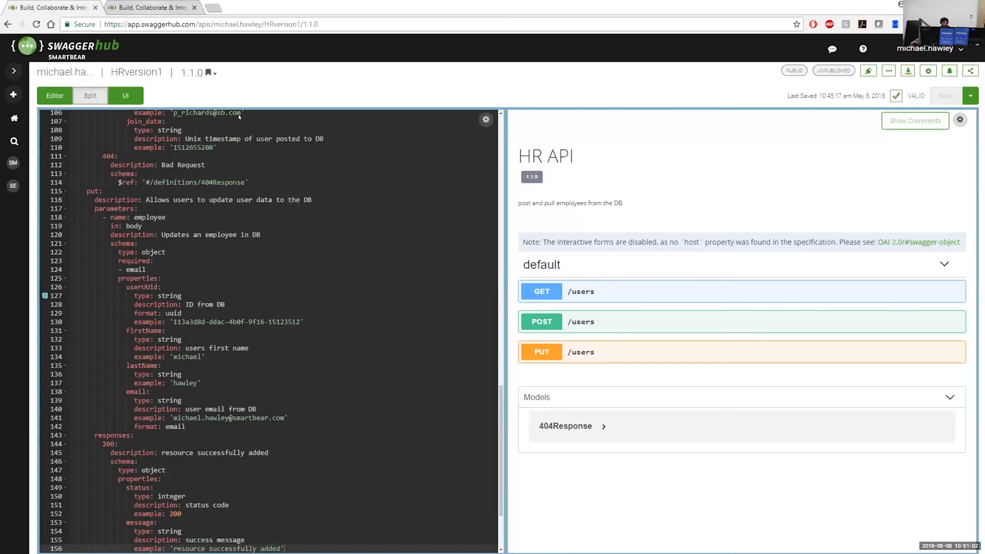
{"action": "scroll", "coordinate": [267, 331], "scroll_direction": "up", "scroll_amount": 8}
{"action": "left_click", "coordinate": [868, 71]}
{"action": "left_click", "coordinate": [831, 87]}
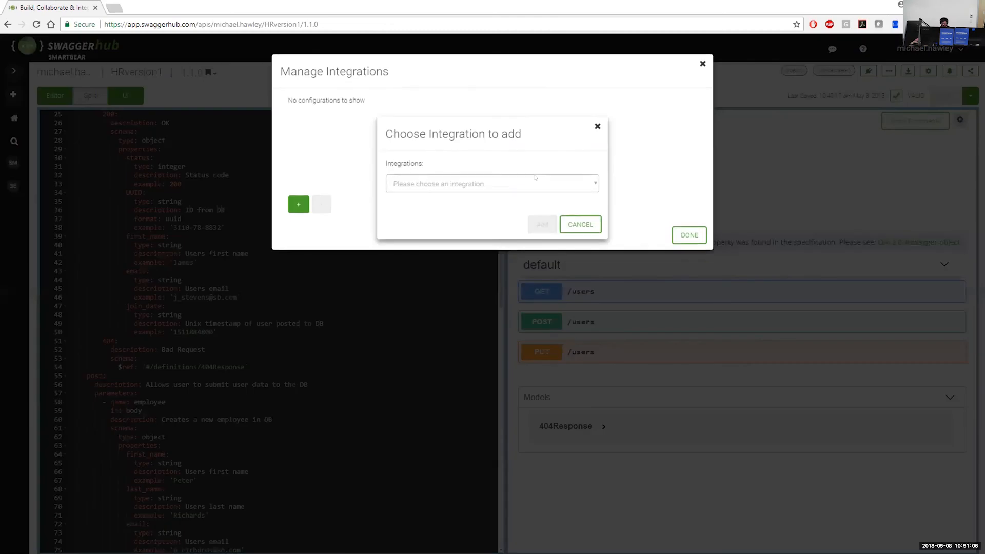
{"action": "left_click", "coordinate": [535, 180]}
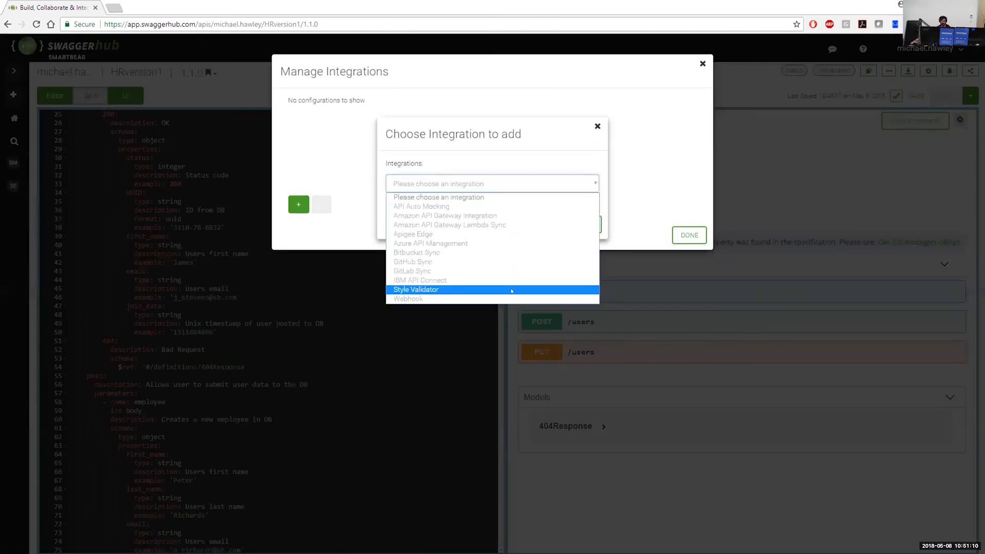
{"action": "left_click", "coordinate": [513, 289]}
{"action": "left_click", "coordinate": [532, 219]}
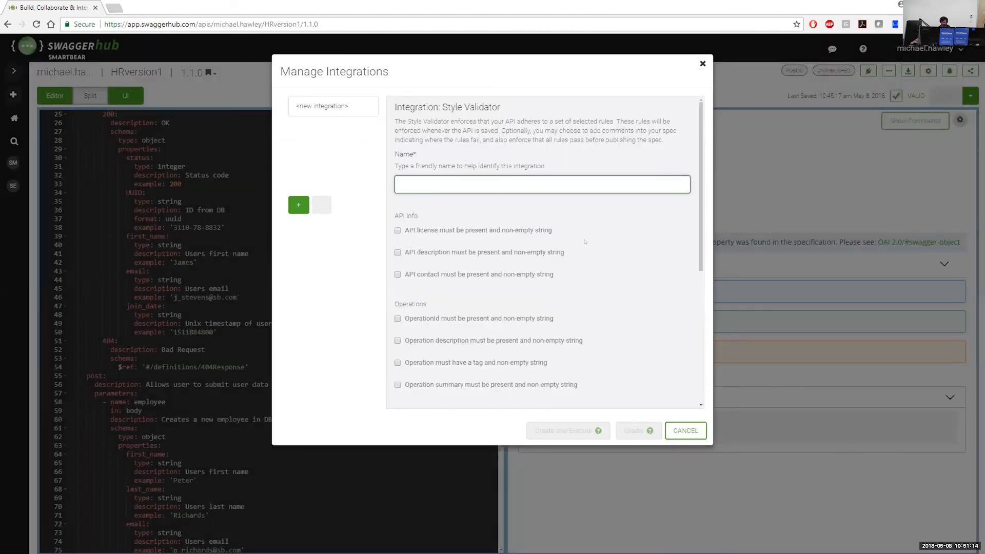
- Name the new Style Validator integration StyleValidator
{"action": "type", "text": "test"}
{"action": "key", "text": "BackSpace"}
{"action": "key", "text": "BackSpace"}
{"action": "key", "text": "BackSpace"}
{"action": "key", "text": "BackSpace"}
{"action": "type", "text": "StyleValidator"}
- Check the naming strategy choices and enable the rules requiring model property examples and forbidding local definitions
{"action": "scroll", "coordinate": [628, 276], "scroll_direction": "down", "scroll_amount": 5}
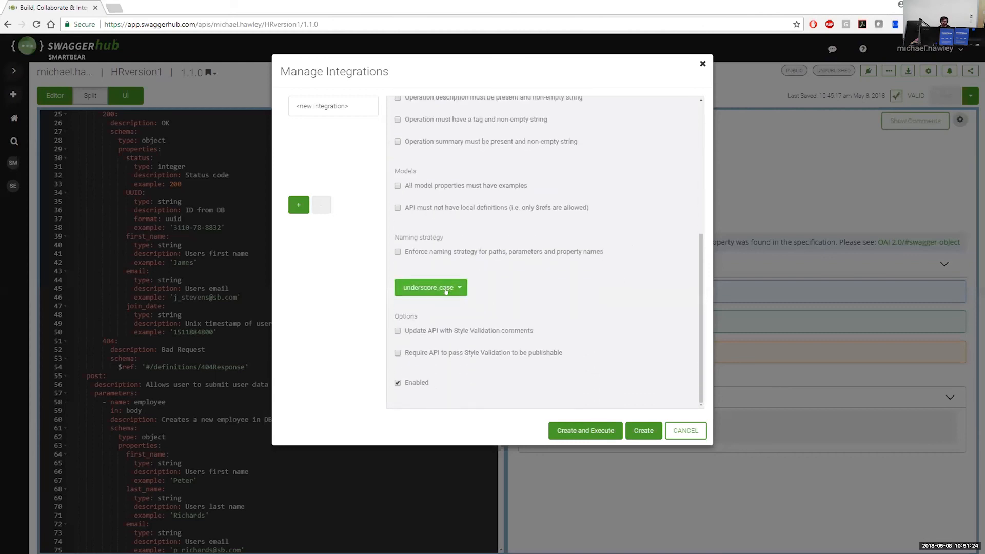
{"action": "left_click", "coordinate": [456, 283]}
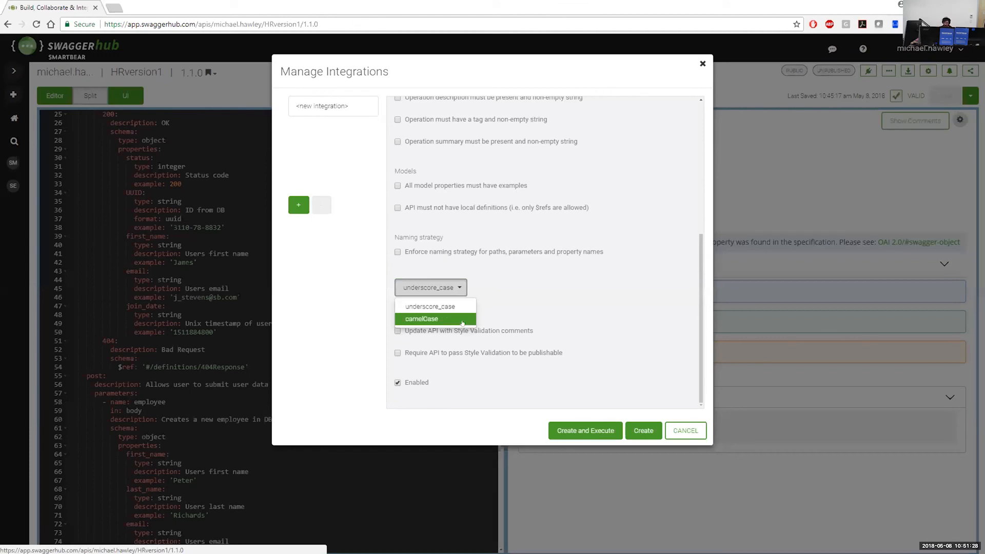
{"action": "left_click", "coordinate": [520, 309]}
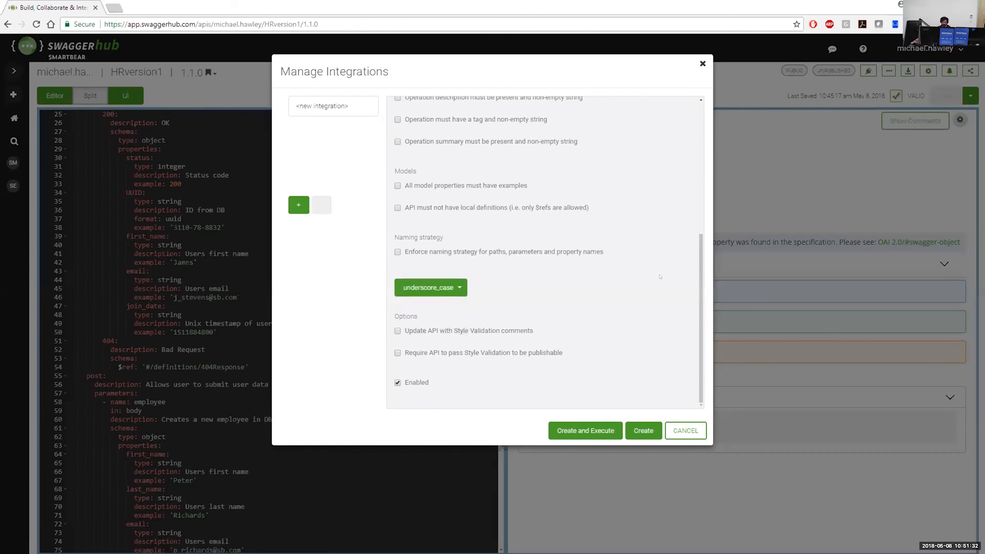
{"action": "scroll", "coordinate": [693, 251], "scroll_direction": "up", "scroll_amount": 1}
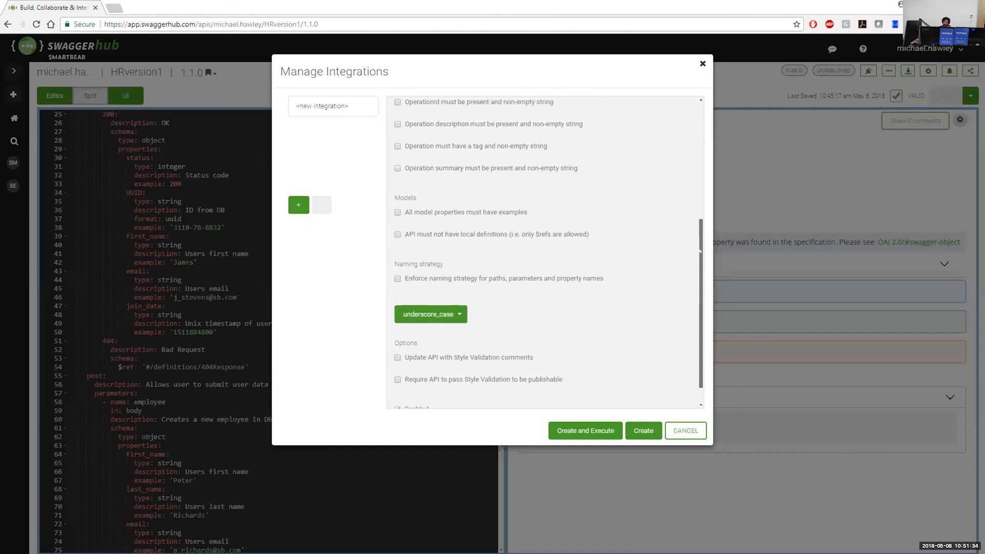
{"action": "scroll", "coordinate": [693, 235], "scroll_direction": "up", "scroll_amount": 1}
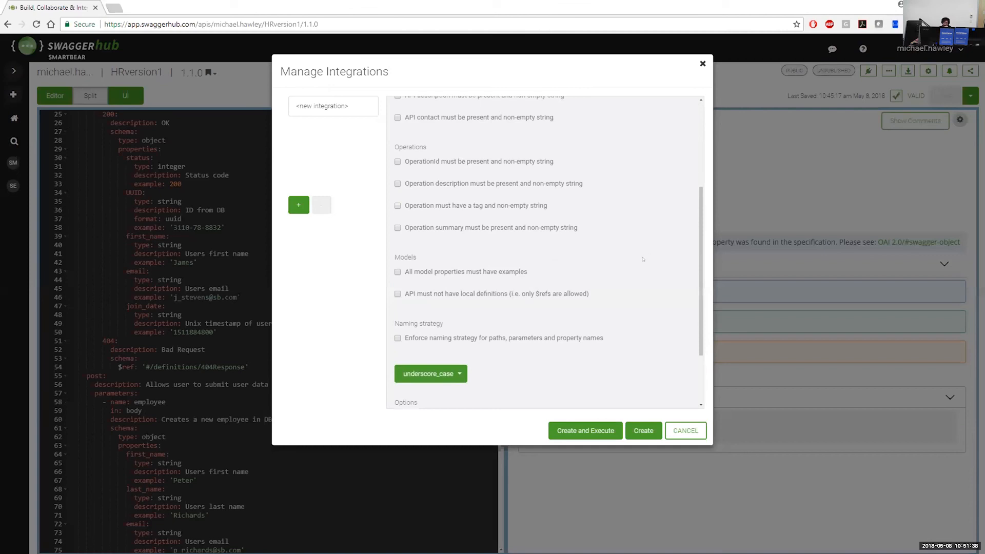
{"action": "left_click", "coordinate": [473, 272]}
{"action": "left_click", "coordinate": [513, 292]}
- Review the available Style Validator rules and turn both Models rules off again
{"action": "scroll", "coordinate": [609, 273], "scroll_direction": "up", "scroll_amount": 1}
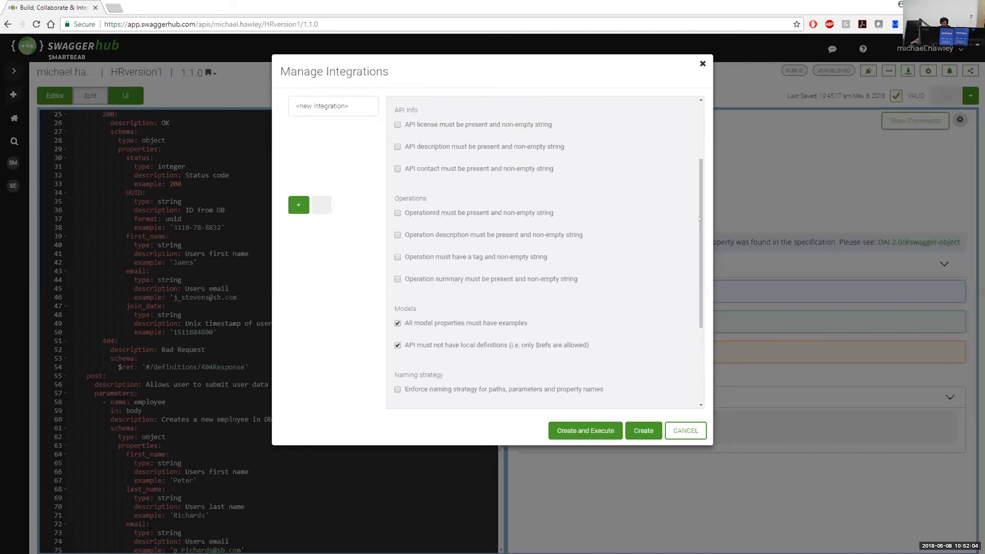
{"action": "scroll", "coordinate": [697, 218], "scroll_direction": "up", "scroll_amount": 1}
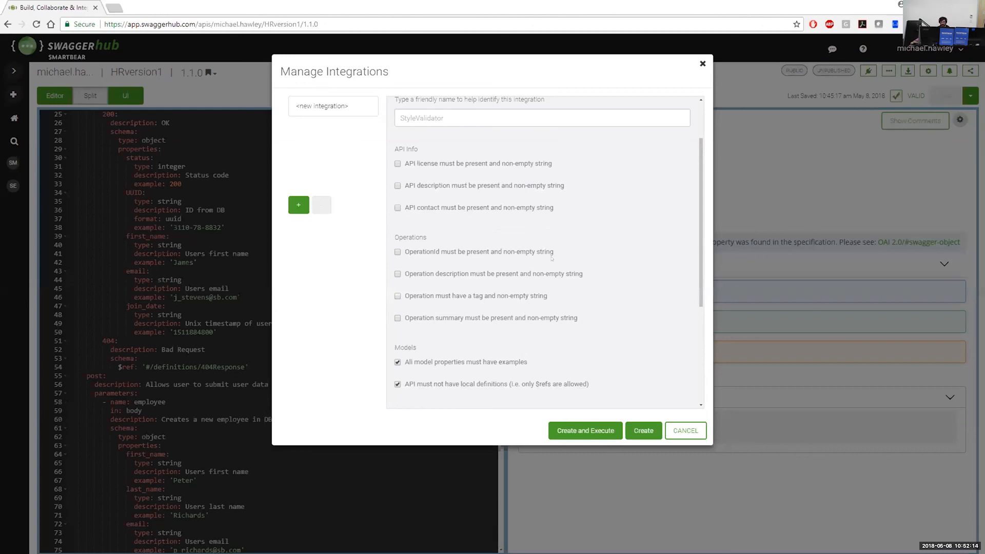
{"action": "scroll", "coordinate": [551, 258], "scroll_direction": "down", "scroll_amount": 3}
{"action": "scroll", "coordinate": [551, 258], "scroll_direction": "down", "scroll_amount": 1}
{"action": "scroll", "coordinate": [551, 258], "scroll_direction": "down", "scroll_amount": 1}
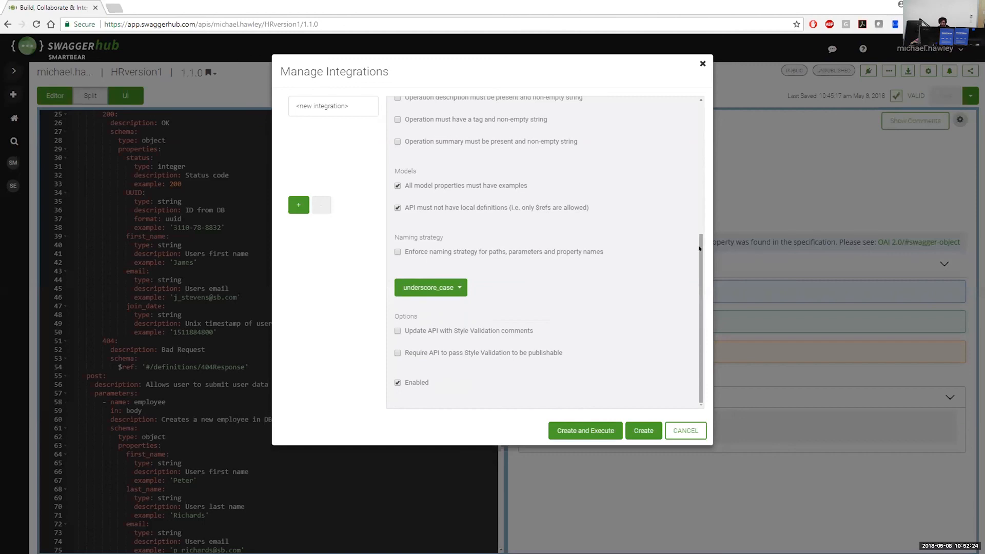
{"action": "scroll", "coordinate": [504, 243], "scroll_direction": "up", "scroll_amount": 1}
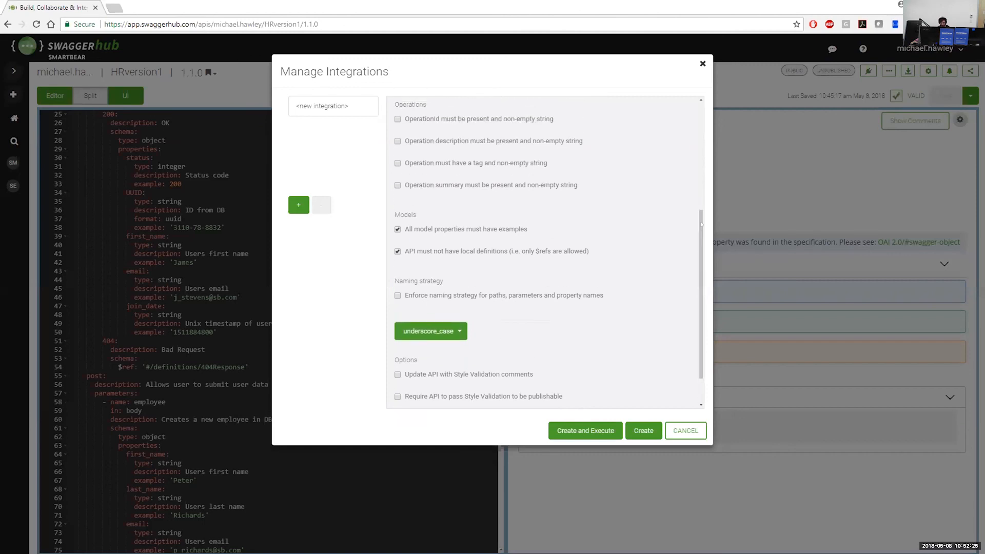
{"action": "left_click", "coordinate": [446, 230]}
{"action": "left_click", "coordinate": [448, 255]}
- Clear the integration's name and cancel the Style Validator setup
{"action": "left_click_drag", "start_coordinate": [700, 232], "coordinate": [700, 120]}
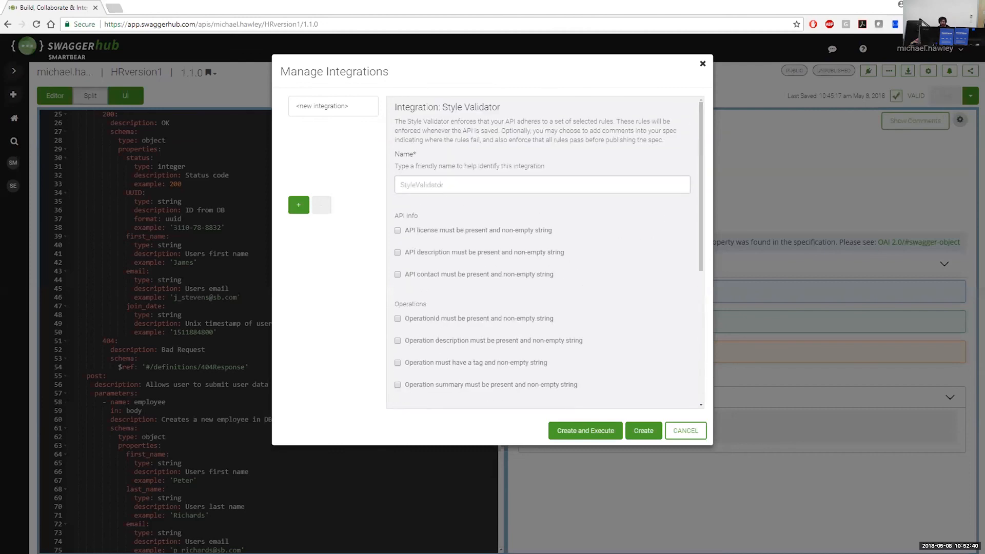
{"action": "left_click_drag", "start_coordinate": [445, 184], "coordinate": [392, 184]}
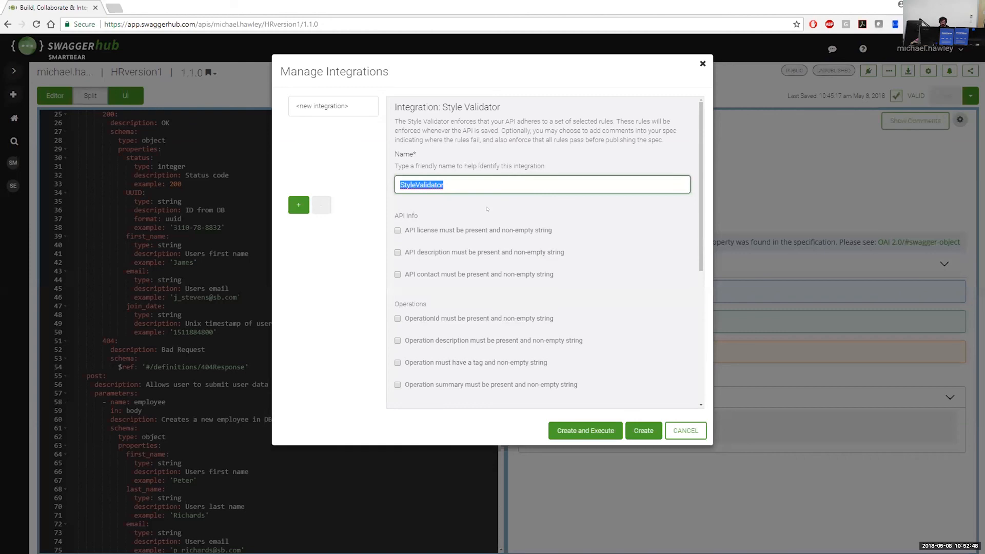
{"action": "key", "text": "BackSpace"}
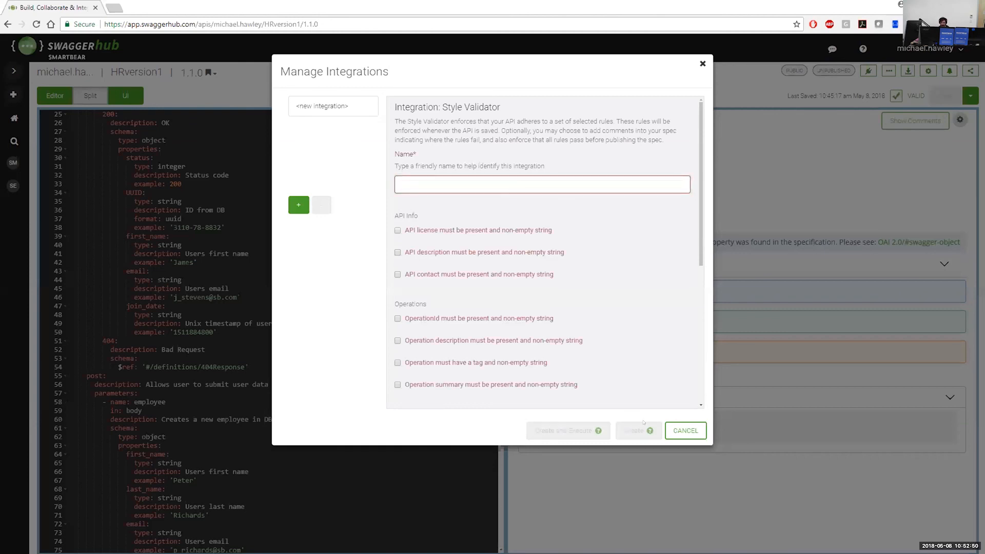
{"action": "left_click", "coordinate": [677, 432]}
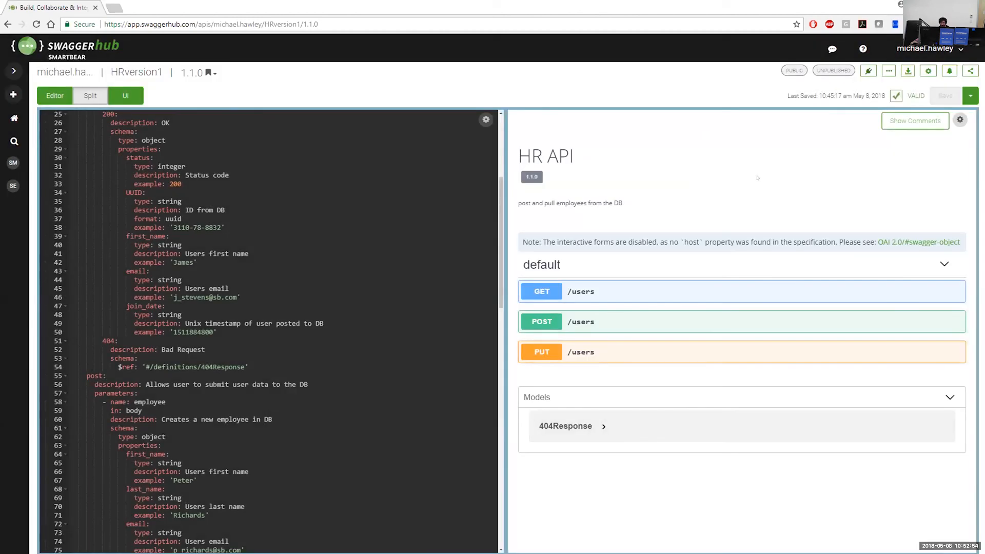
- Start a GitHub Sync integration for the personal HRversion1 API and connect it to GitHub
{"action": "left_click", "coordinate": [868, 71]}
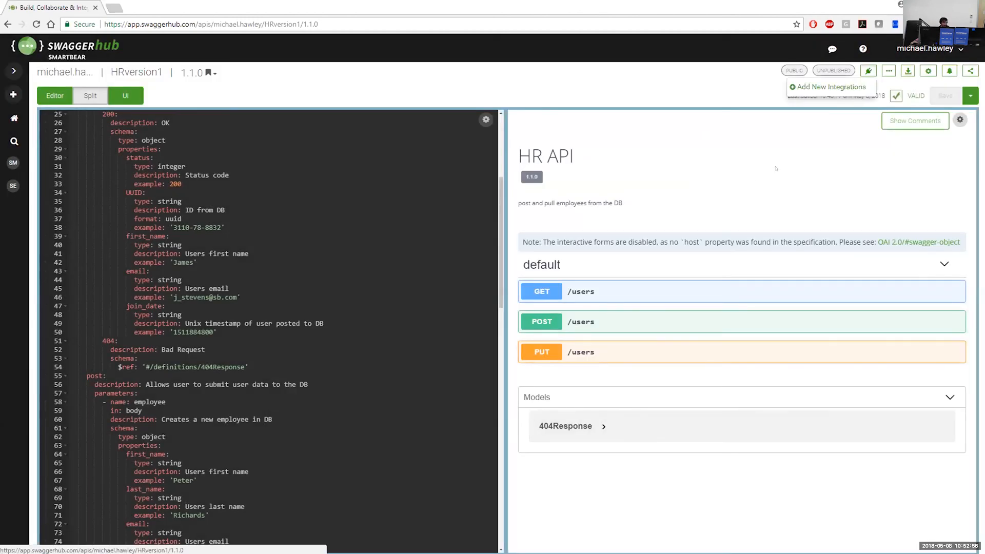
{"action": "left_click", "coordinate": [831, 87]}
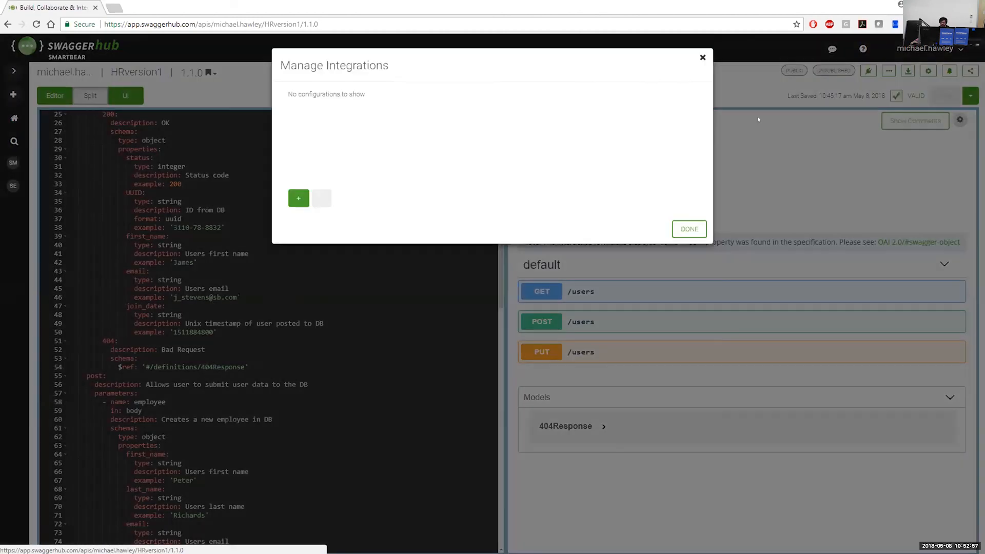
{"action": "left_click", "coordinate": [297, 204]}
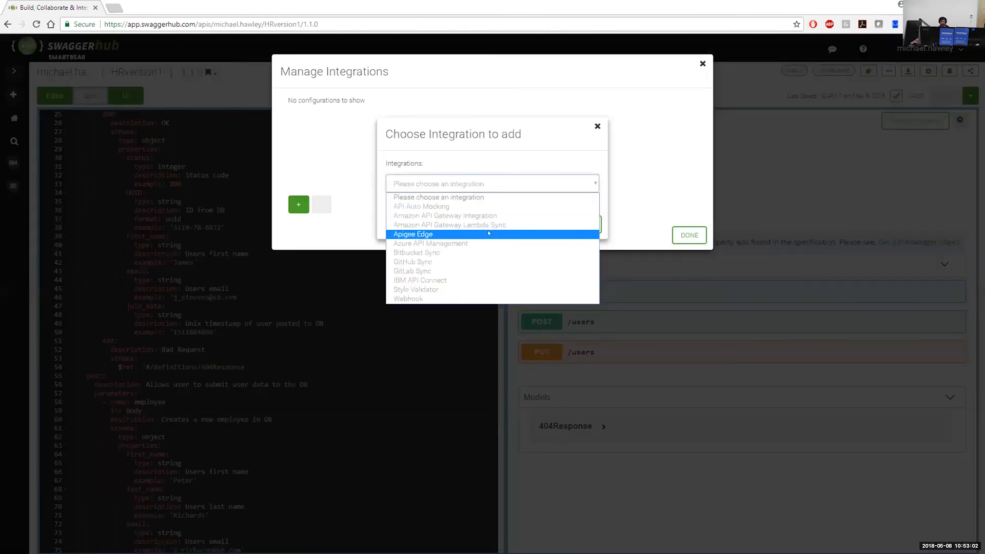
{"action": "left_click", "coordinate": [494, 262]}
{"action": "left_click", "coordinate": [530, 227]}
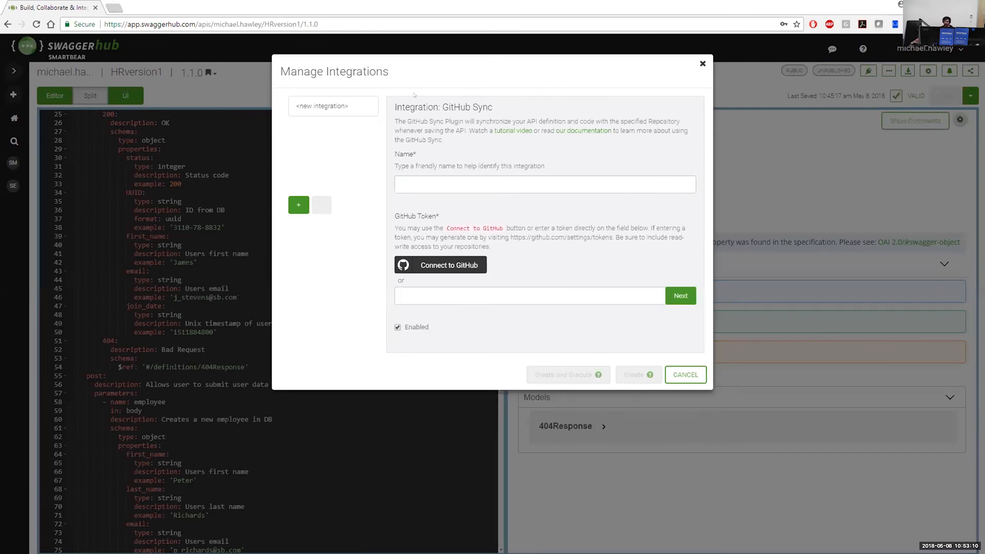
{"action": "left_click", "coordinate": [448, 265]}
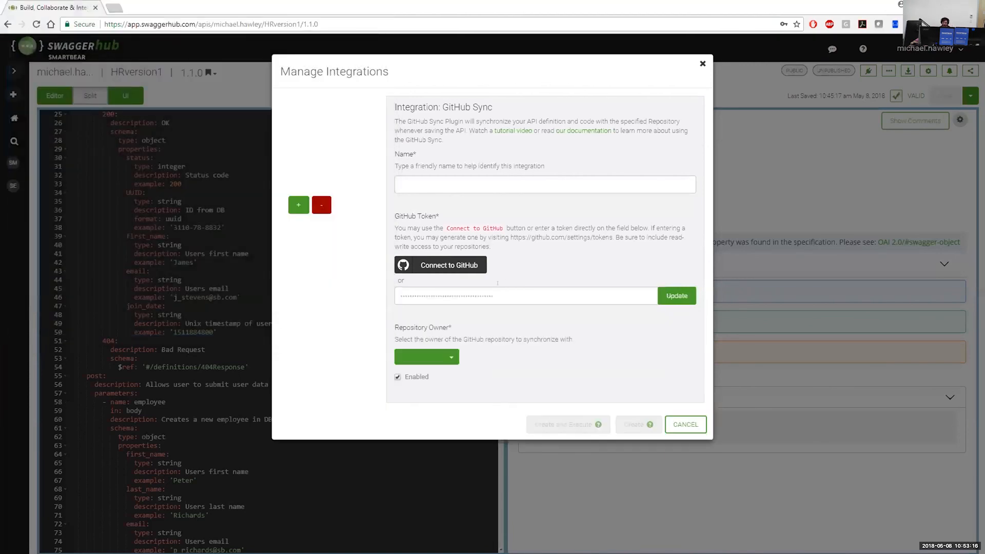
- Name the GitHub Sync integration github and select the user's GitHub account as repository owner
{"action": "left_click", "coordinate": [446, 171]}
{"action": "type", "text": "github"}
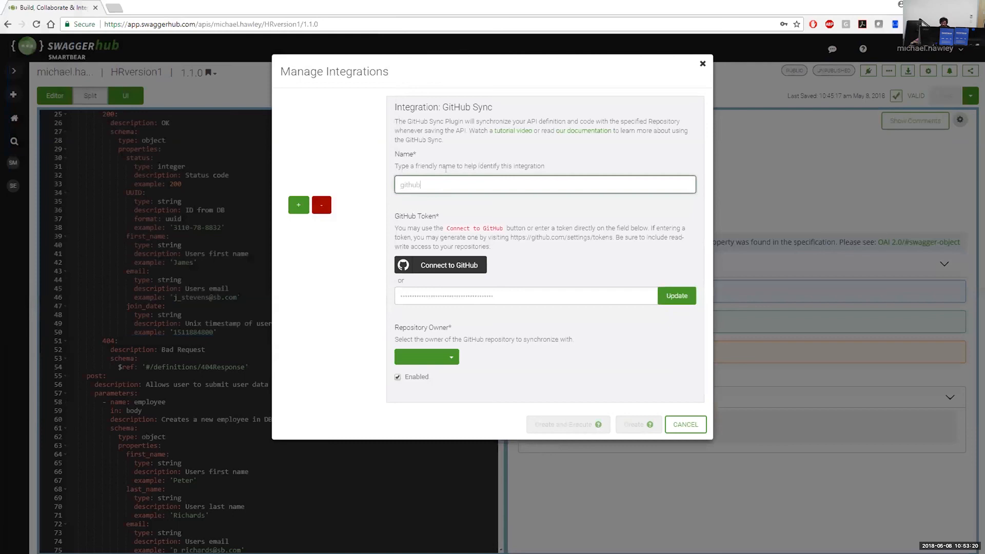
{"action": "left_click", "coordinate": [447, 356]}
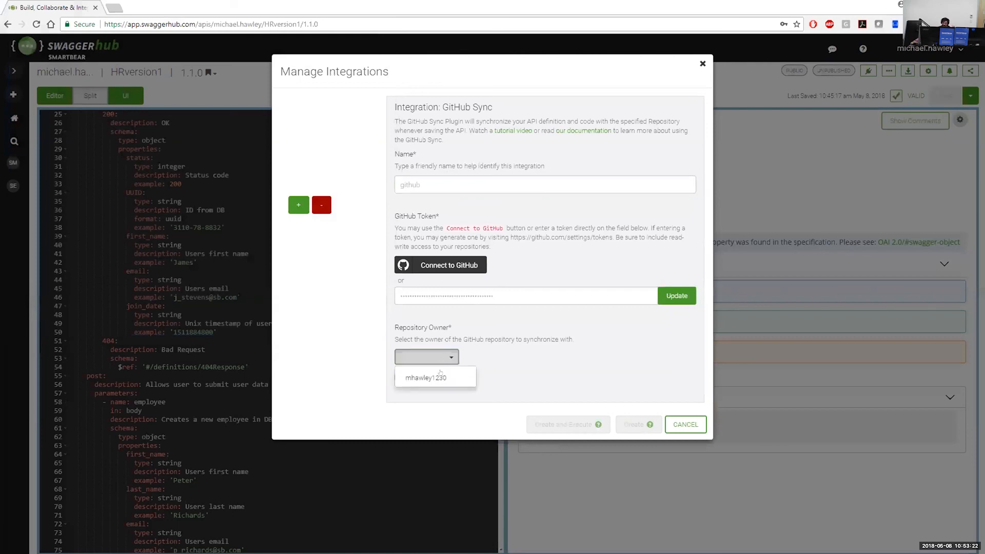
{"action": "left_click", "coordinate": [426, 376]}
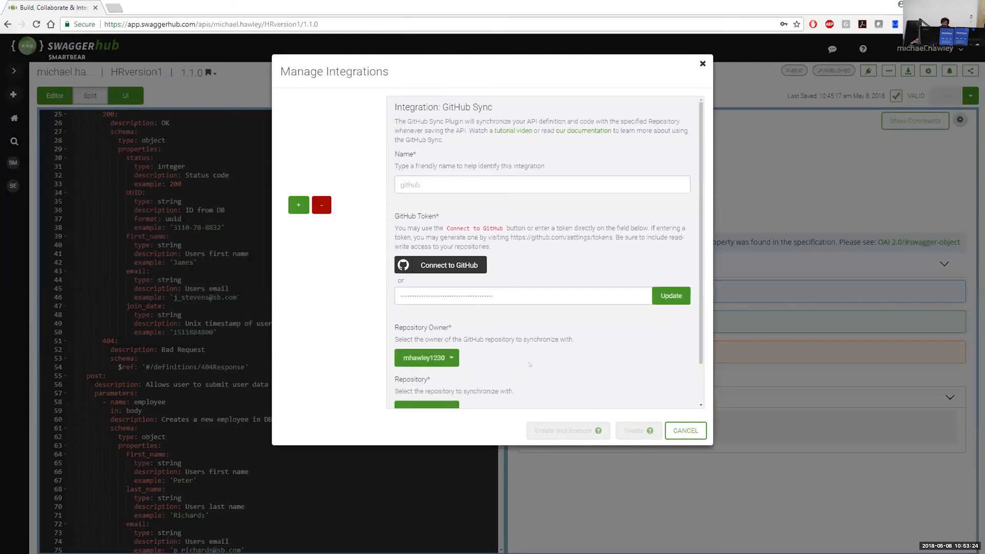
- Select maven-tutorial as the repository to synchronize with
{"action": "scroll", "coordinate": [530, 365], "scroll_direction": "down", "scroll_amount": 1}
{"action": "left_click", "coordinate": [446, 362]}
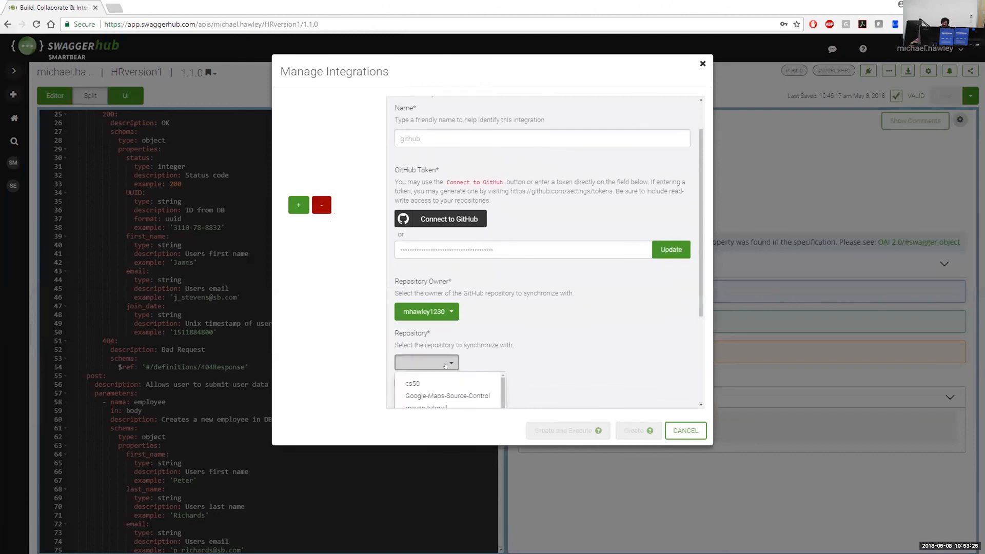
{"action": "scroll", "coordinate": [449, 383], "scroll_direction": "down", "scroll_amount": 3}
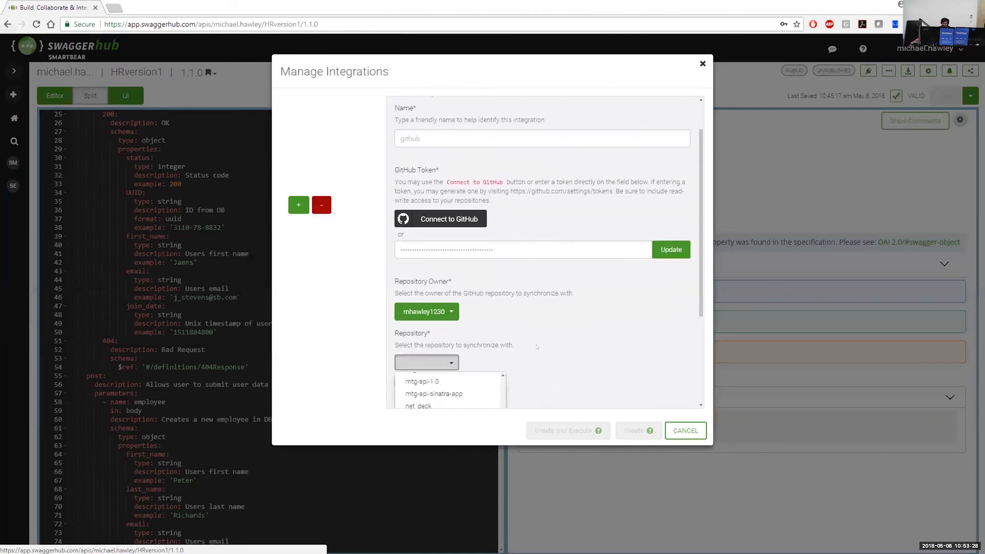
{"action": "scroll", "coordinate": [502, 377], "scroll_direction": "down", "scroll_amount": 3}
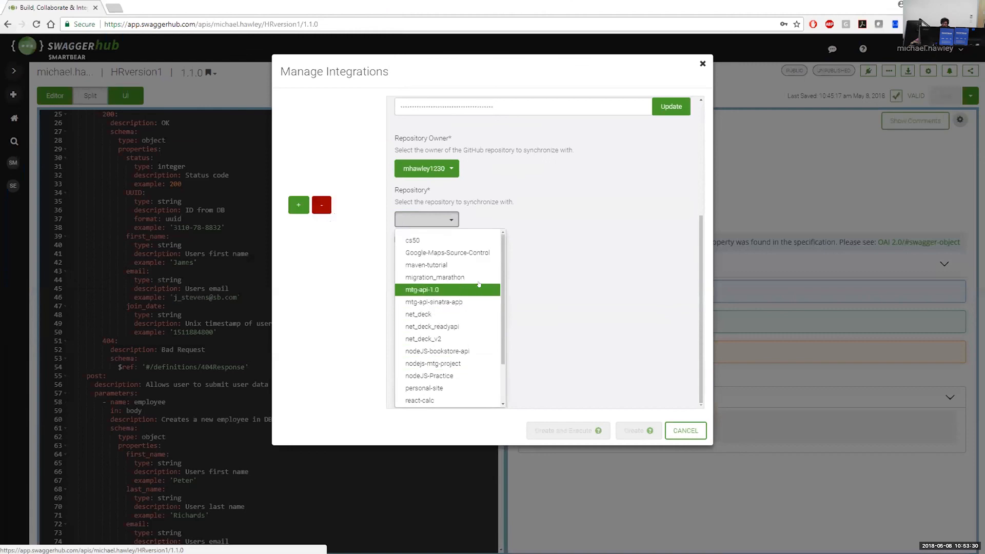
{"action": "left_click", "coordinate": [477, 265]}
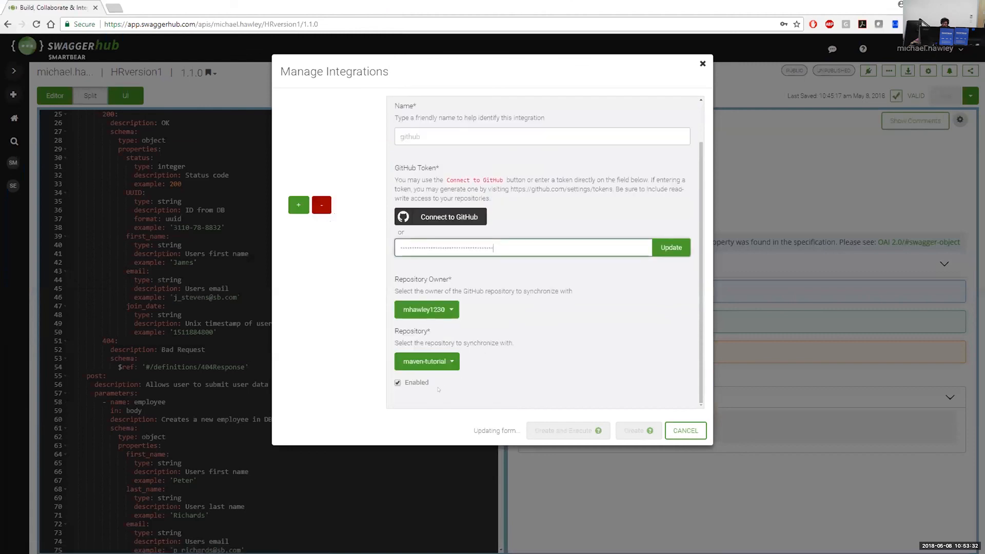
- Examine the generated API code types and the output folder setting of the GitHub Sync integration
{"action": "scroll", "coordinate": [528, 349], "scroll_direction": "down", "scroll_amount": 3}
{"action": "scroll", "coordinate": [527, 349], "scroll_direction": "down", "scroll_amount": 3}
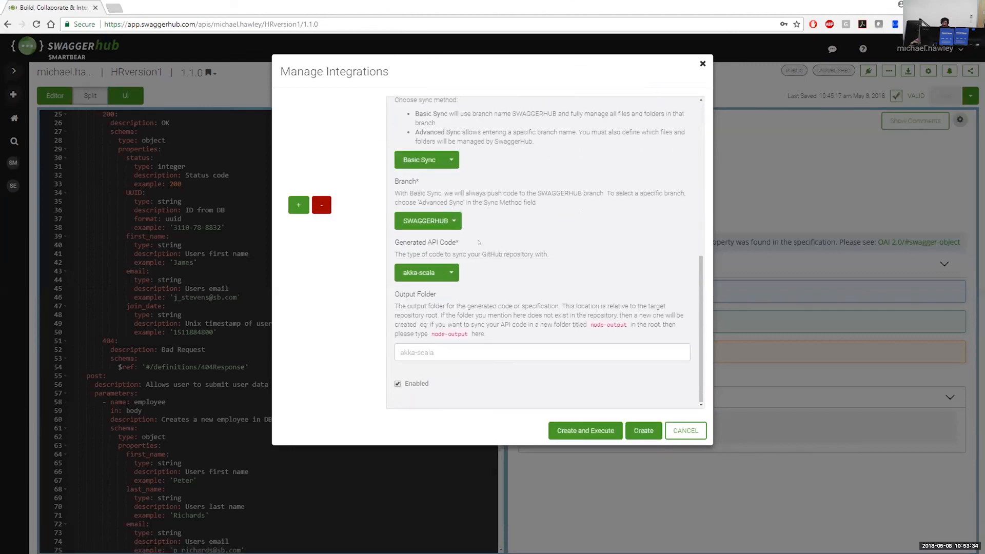
{"action": "left_click", "coordinate": [445, 275]}
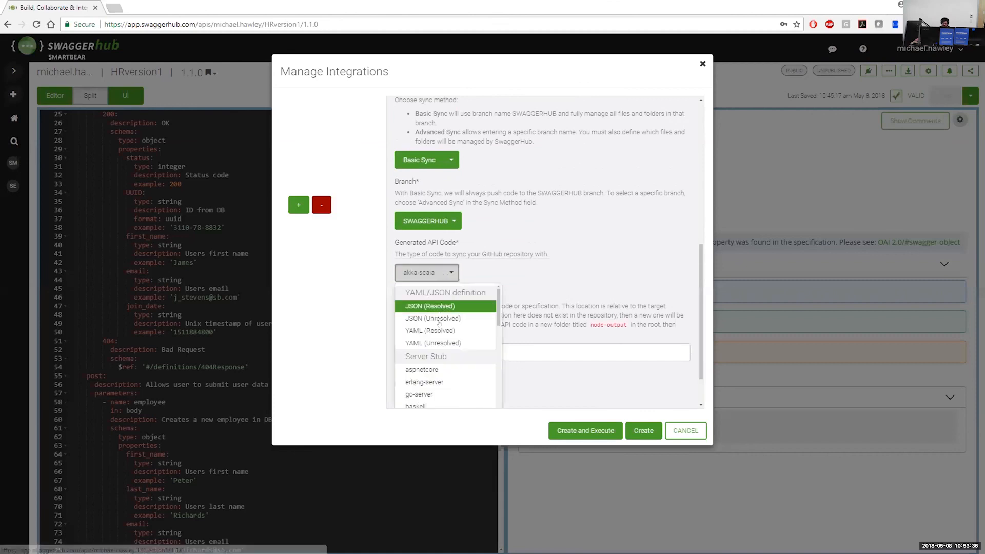
{"action": "scroll", "coordinate": [447, 340], "scroll_direction": "down", "scroll_amount": 2}
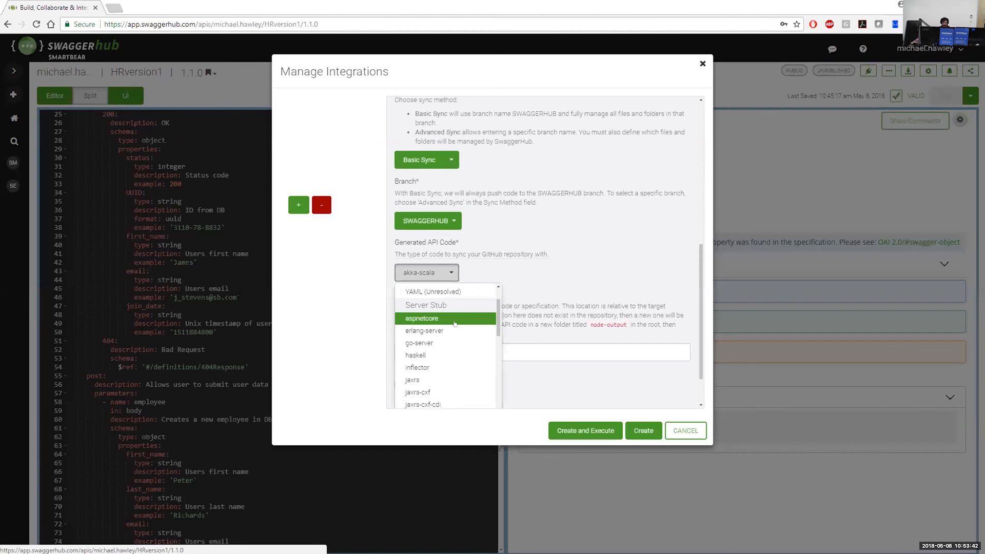
{"action": "scroll", "coordinate": [454, 323], "scroll_direction": "down", "scroll_amount": 2}
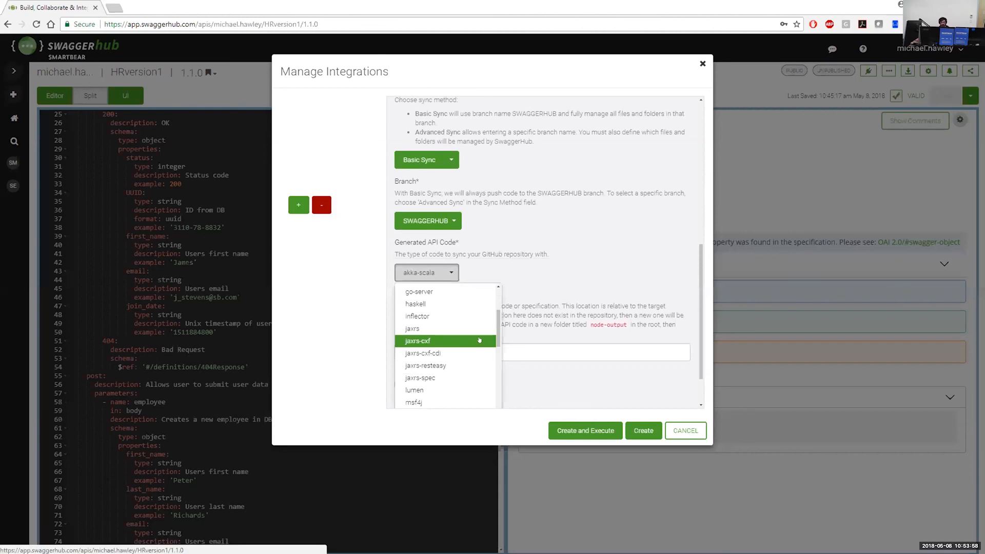
{"action": "scroll", "coordinate": [479, 340], "scroll_direction": "up", "scroll_amount": 1}
{"action": "scroll", "coordinate": [479, 340], "scroll_direction": "down", "scroll_amount": 1}
{"action": "left_click_drag", "start_coordinate": [498, 336], "coordinate": [497, 359]}
{"action": "left_click", "coordinate": [512, 298]}
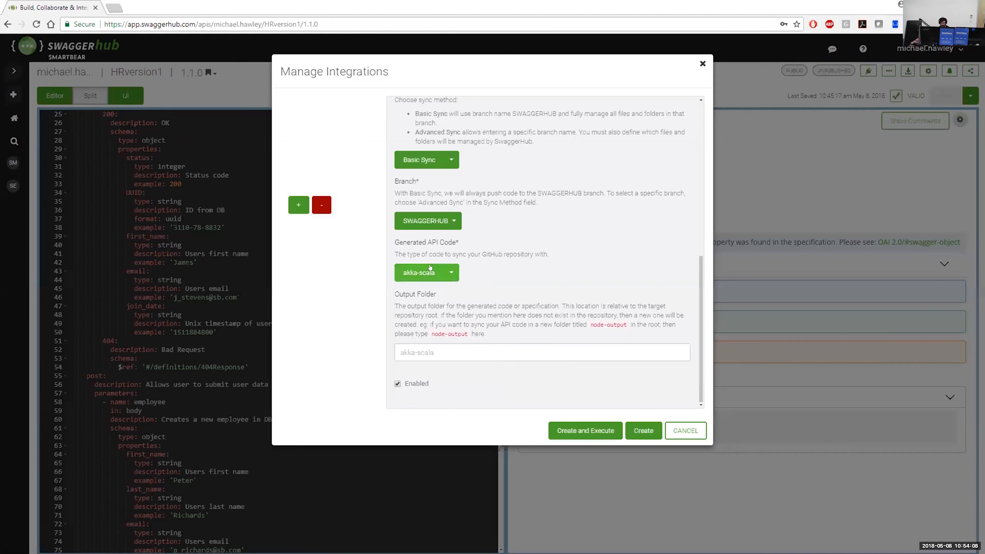
{"action": "scroll", "coordinate": [479, 276], "scroll_direction": "down", "scroll_amount": 1}
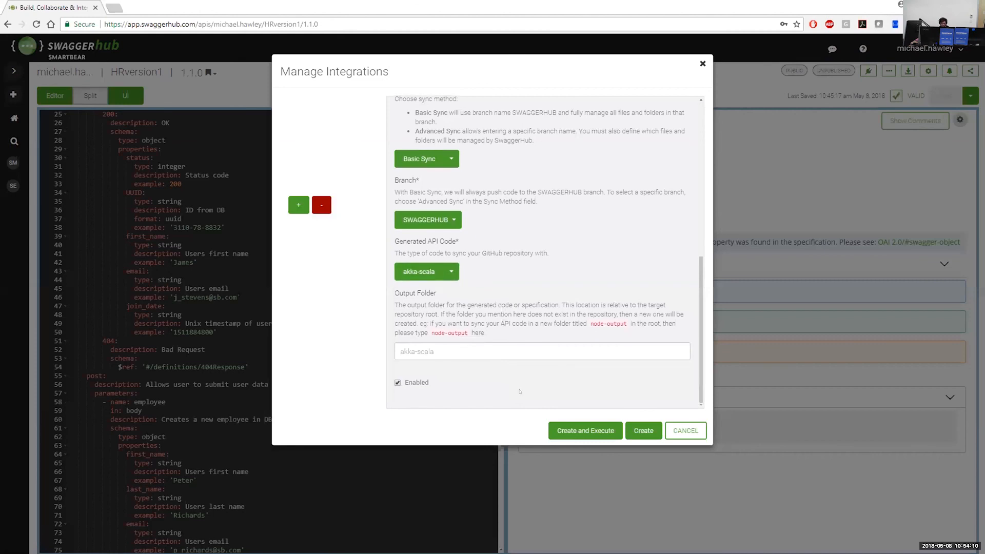
- Discard the GitHub Sync integration without creating it
{"action": "scroll", "coordinate": [512, 342], "scroll_direction": "up", "scroll_amount": 1}
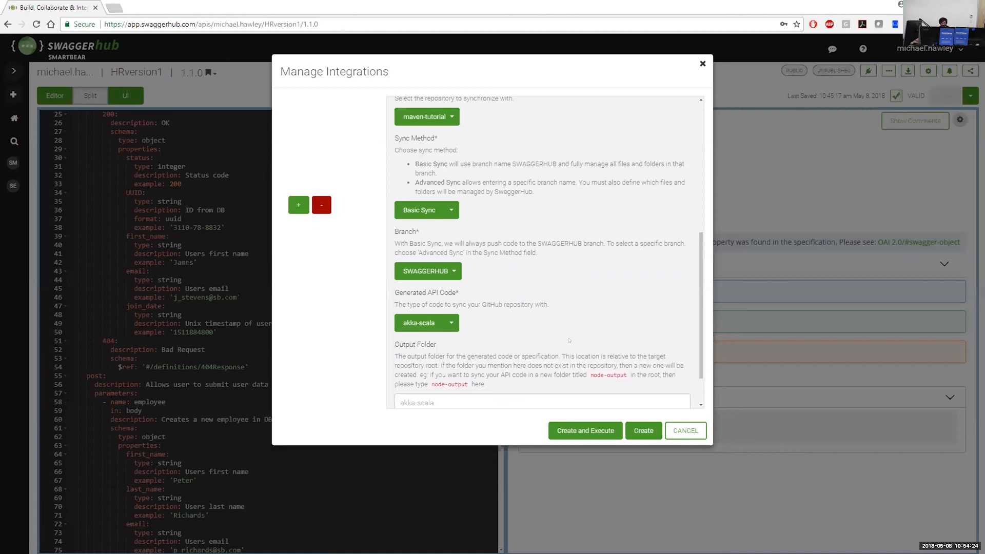
{"action": "left_click", "coordinate": [668, 433]}
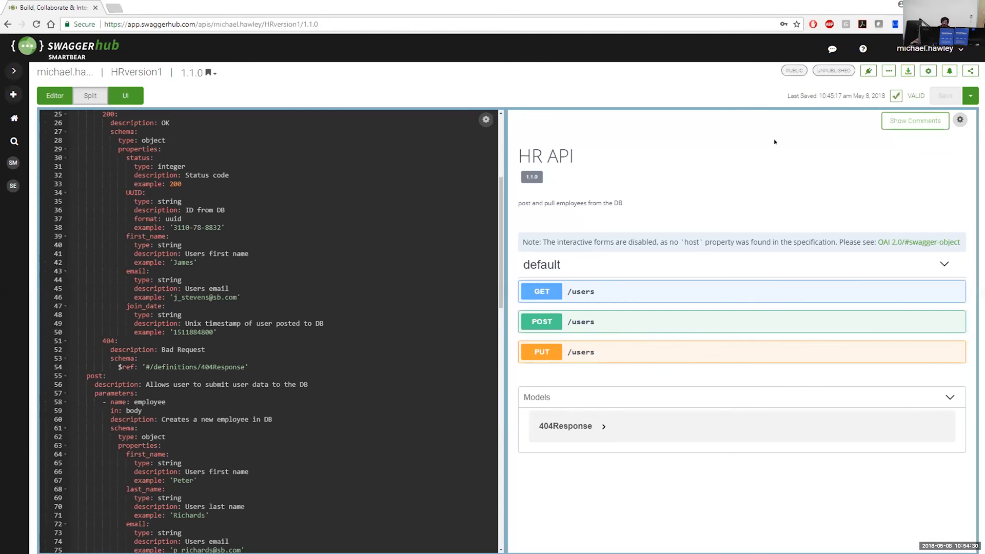
- Examine the server code types offered for exporting the HRversion1 API
{"action": "left_click", "coordinate": [908, 71]}
{"action": "mouse_move", "coordinate": [860, 103]}
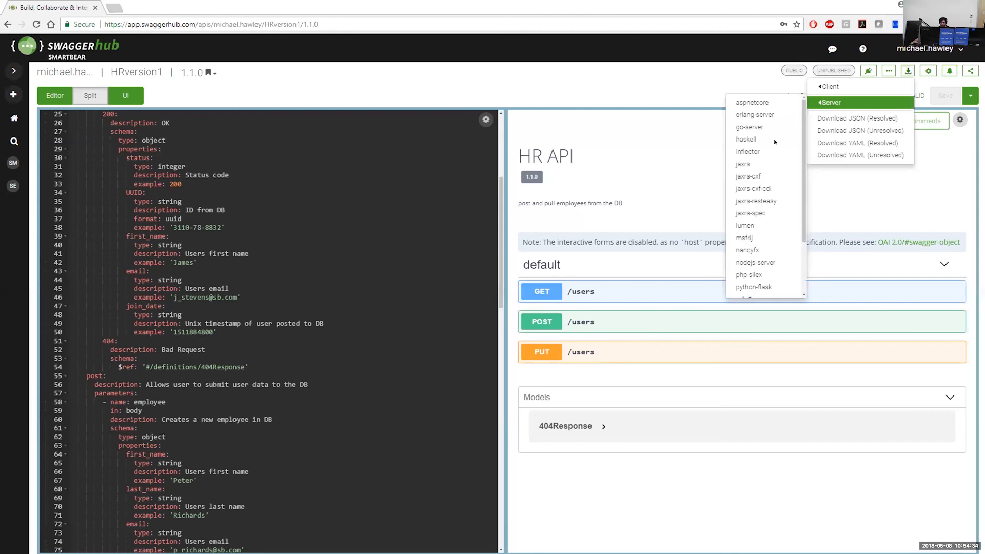
{"action": "scroll", "coordinate": [775, 141], "scroll_direction": "down", "scroll_amount": 3}
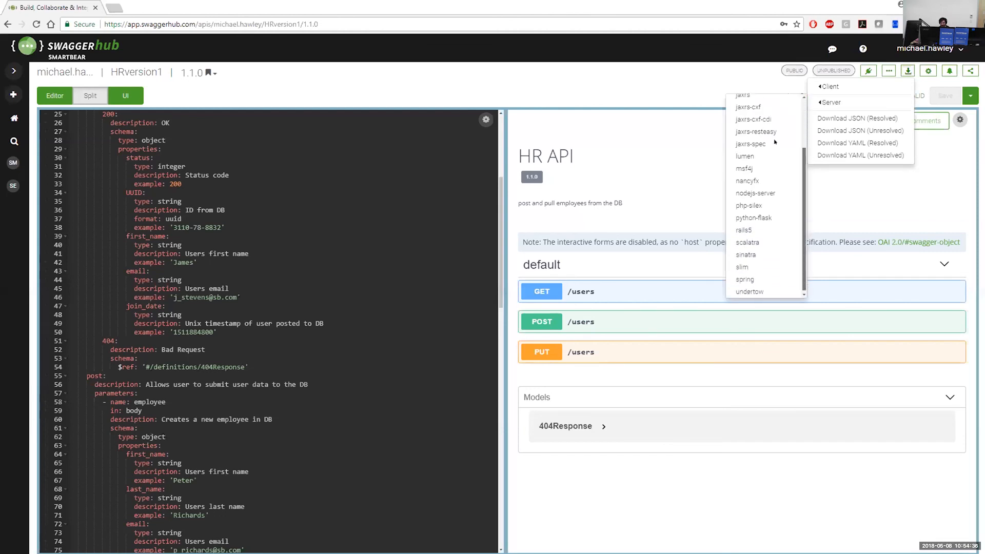
{"action": "scroll", "coordinate": [775, 142], "scroll_direction": "up", "scroll_amount": 3}
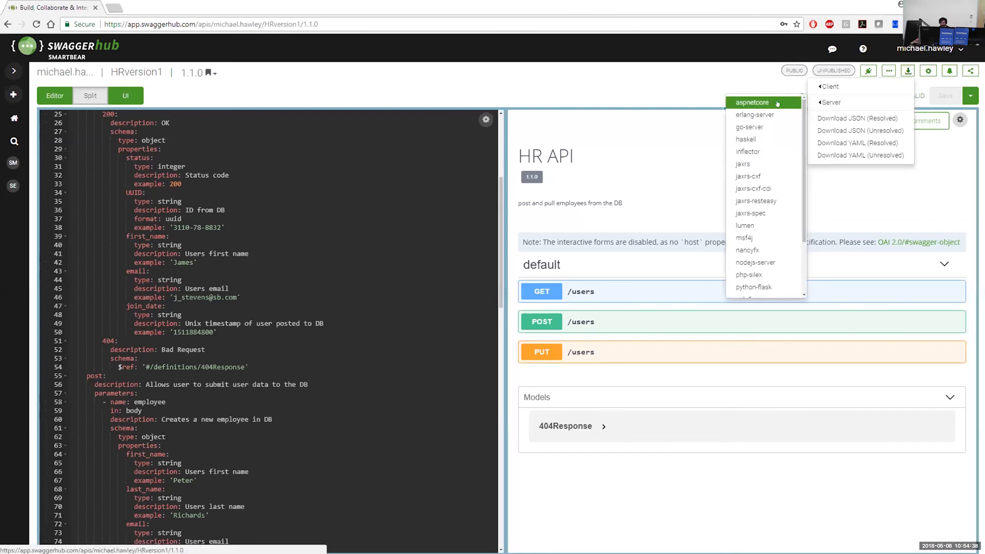
{"action": "scroll", "coordinate": [776, 227], "scroll_direction": "down", "scroll_amount": 2}
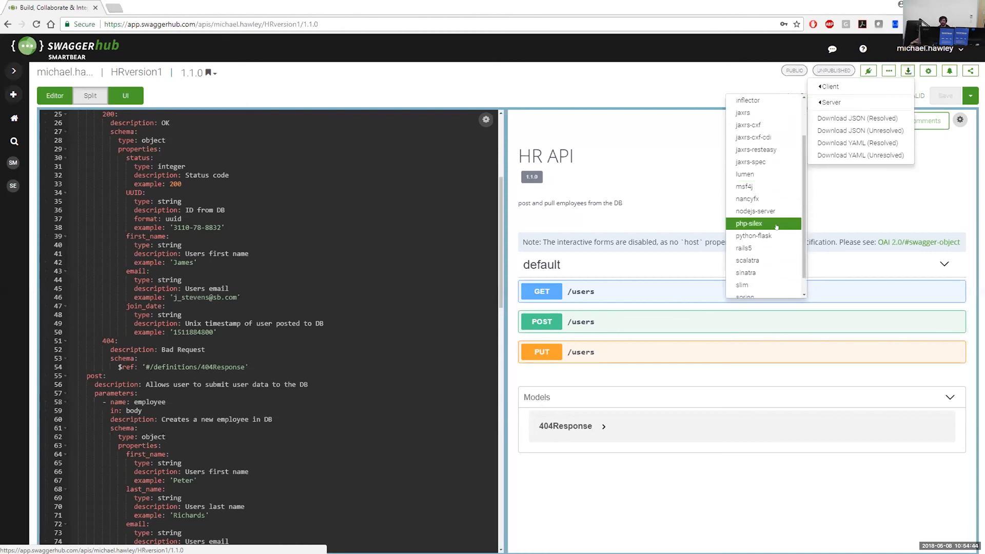
{"action": "key", "text": "Up"}
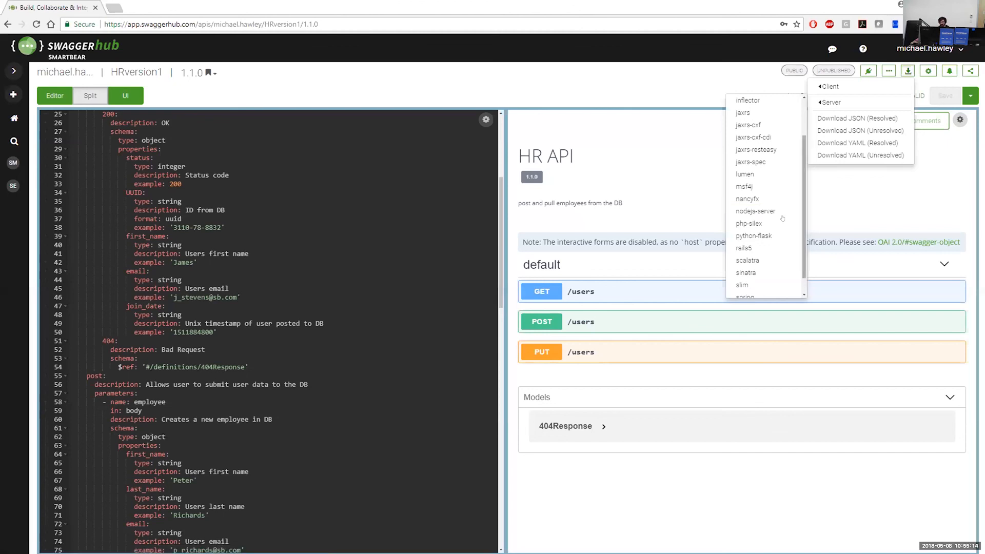
{"action": "scroll", "coordinate": [774, 180], "scroll_direction": "up", "scroll_amount": 2}
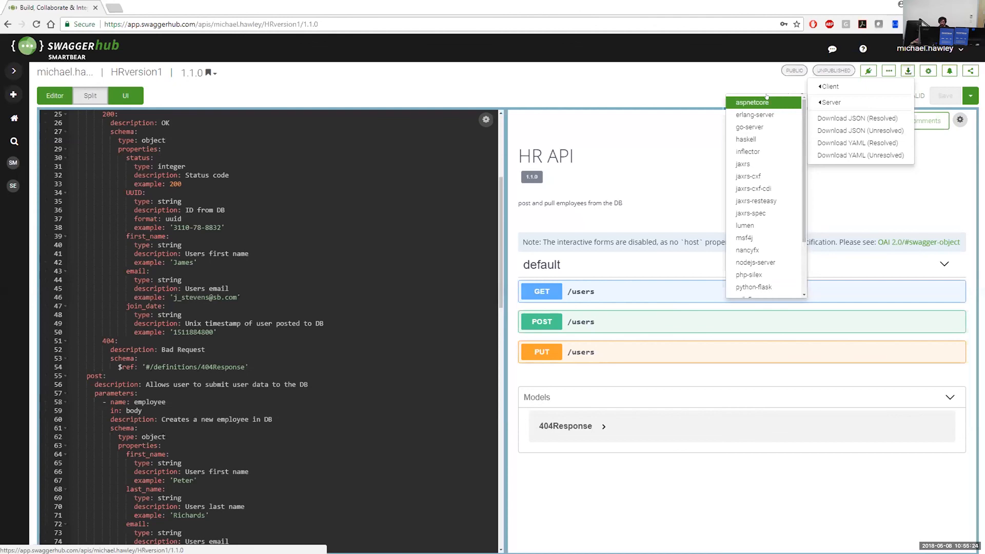
- Start adding an API Auto Mocking integration to the HRversion1 API
{"action": "left_click", "coordinate": [735, 101]}
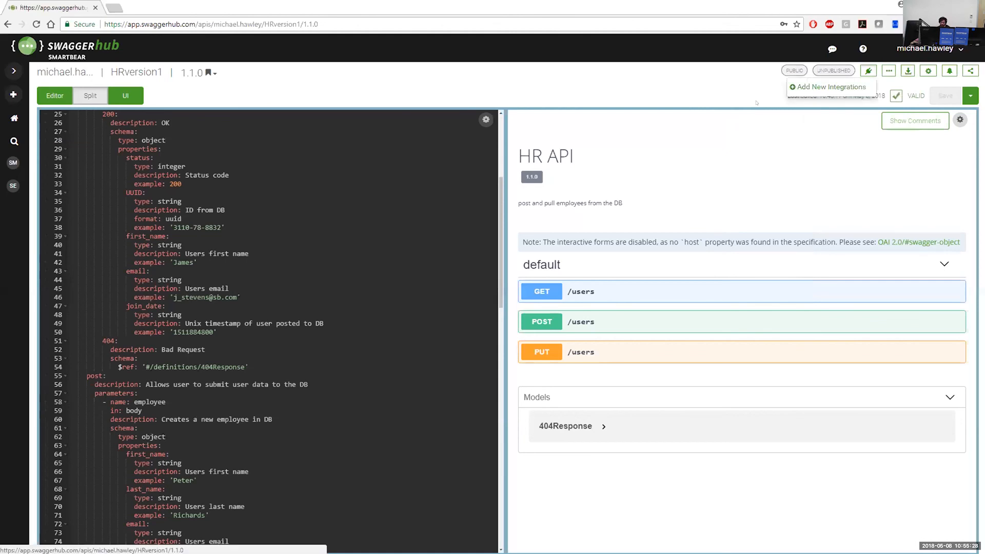
{"action": "left_click", "coordinate": [831, 87]}
{"action": "left_click", "coordinate": [553, 180]}
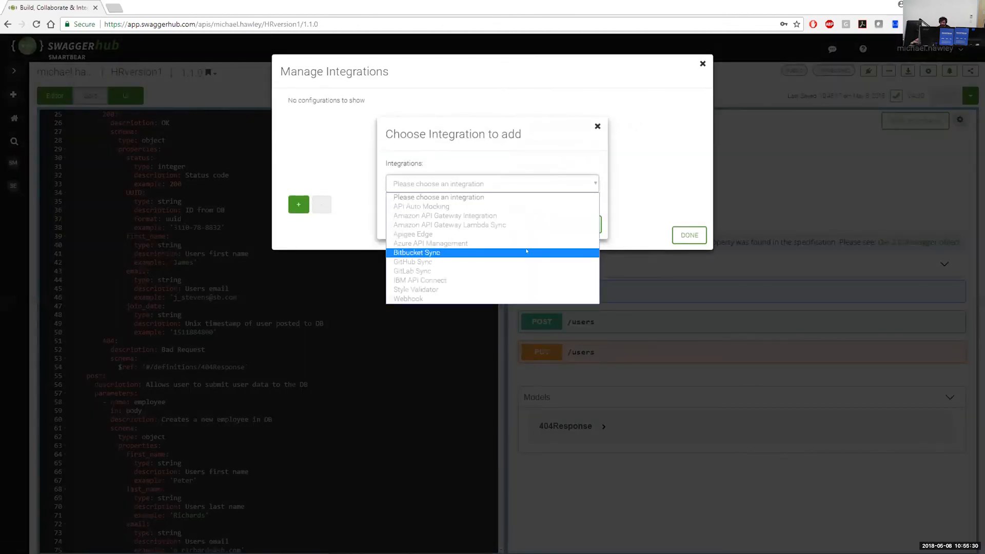
{"action": "left_click", "coordinate": [527, 206]}
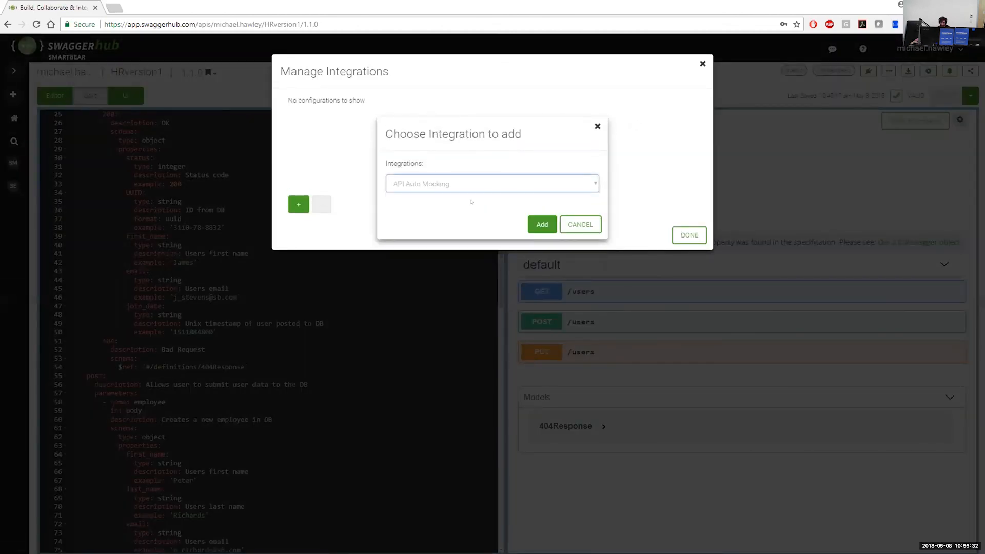
{"action": "left_click", "coordinate": [530, 230]}
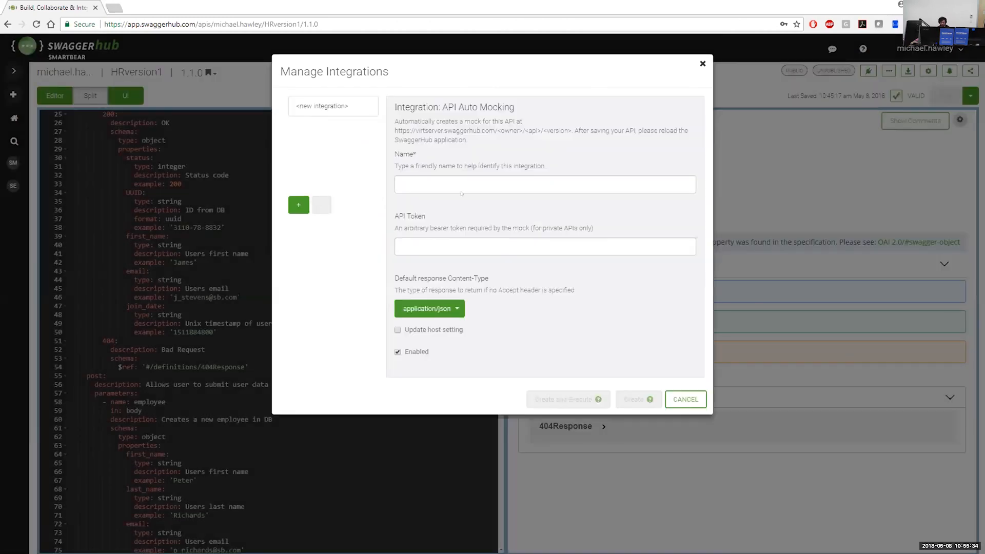
- Name the integration mock, enable updating the host setting, create and execute it, and finish managing integrations
{"action": "left_click", "coordinate": [471, 179]}
{"action": "type", "text": "moc"}
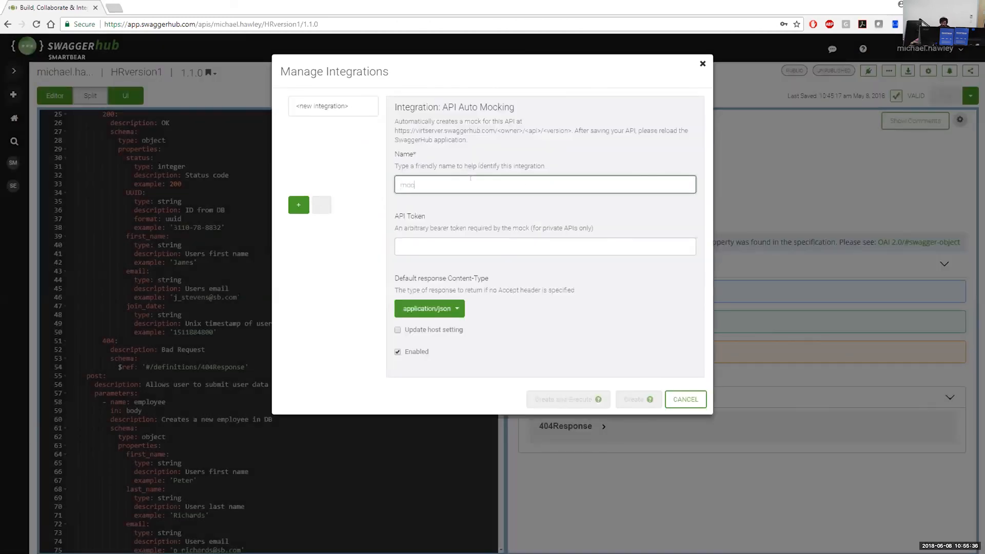
{"action": "type", "text": "k"}
{"action": "left_click", "coordinate": [425, 333]}
{"action": "left_click", "coordinate": [424, 332]}
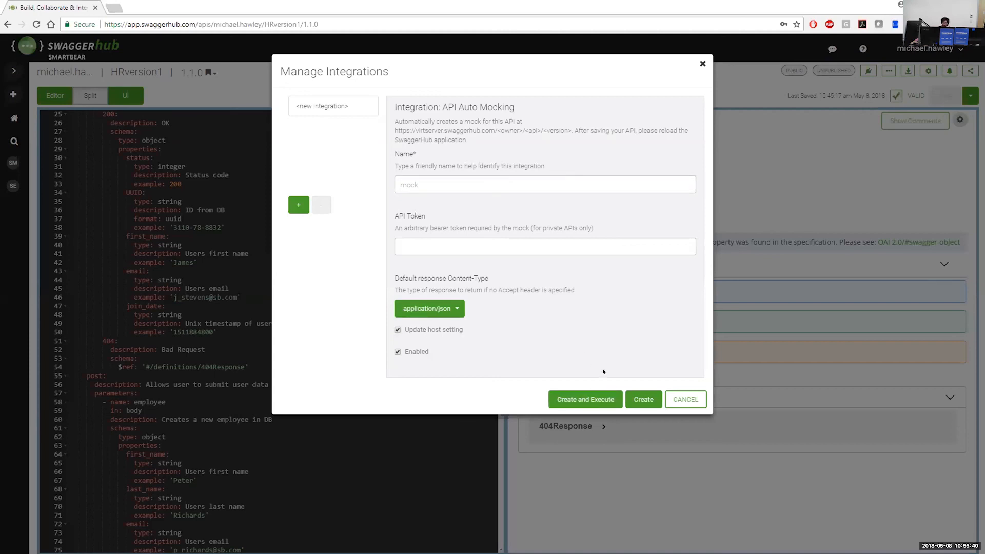
{"action": "left_click", "coordinate": [610, 399]}
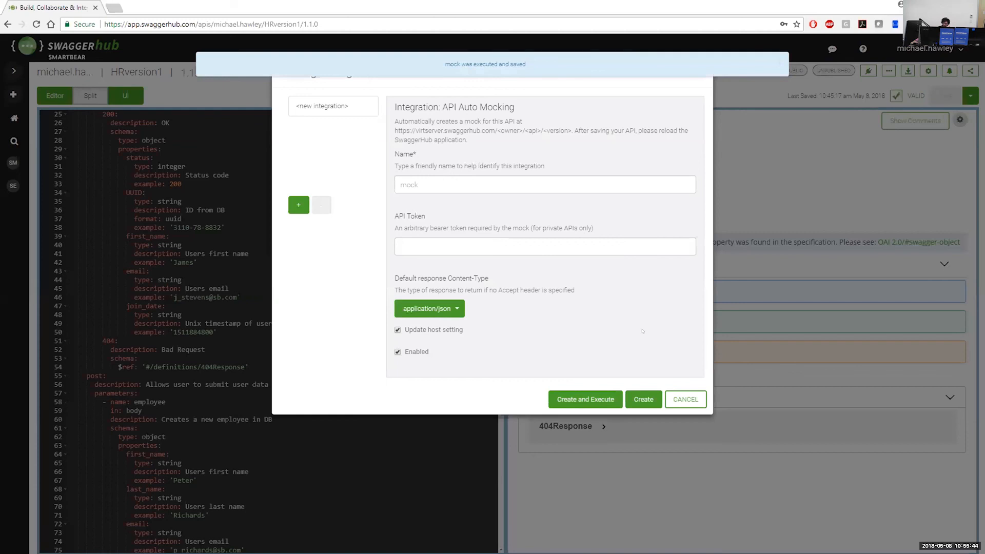
{"action": "left_click", "coordinate": [602, 398]}
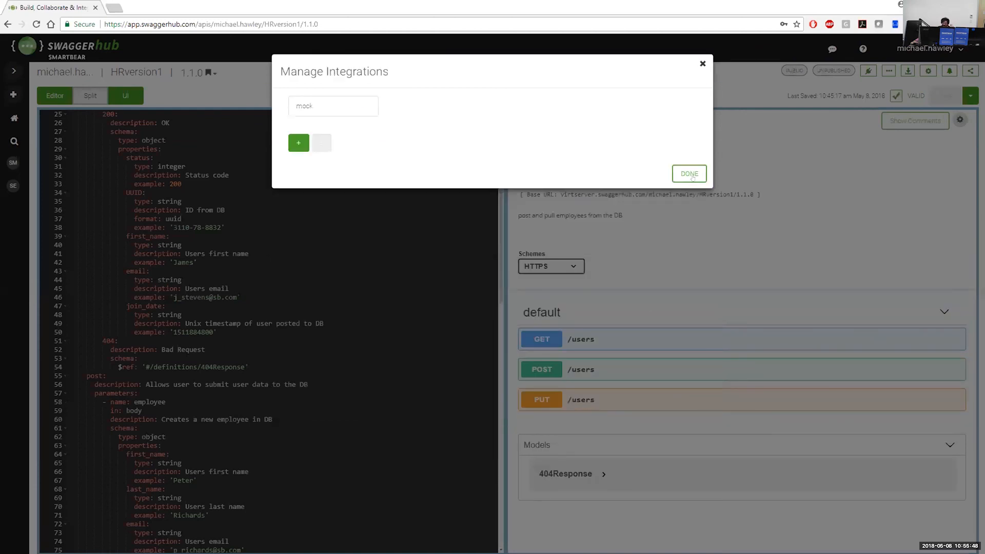
{"action": "left_click", "coordinate": [688, 170]}
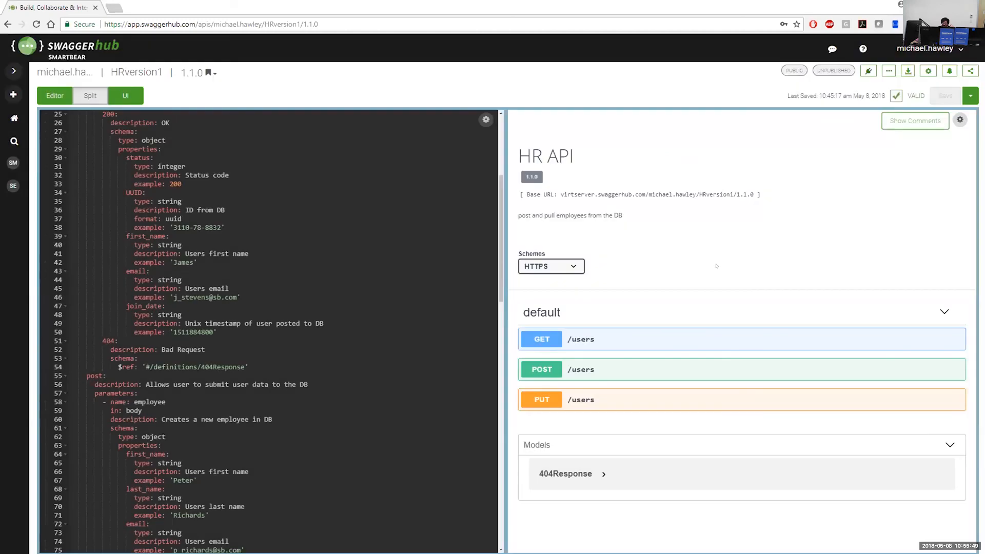
- Expand the GET /users operation in the API documentation and make its parameters editable for a trial request
{"action": "left_click", "coordinate": [686, 341]}
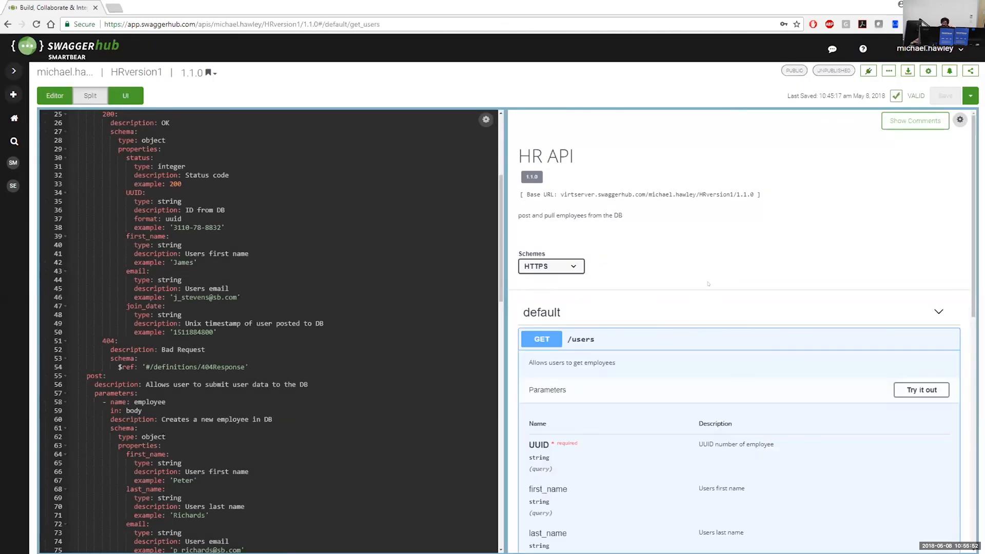
{"action": "scroll", "coordinate": [873, 283], "scroll_direction": "down", "scroll_amount": 2}
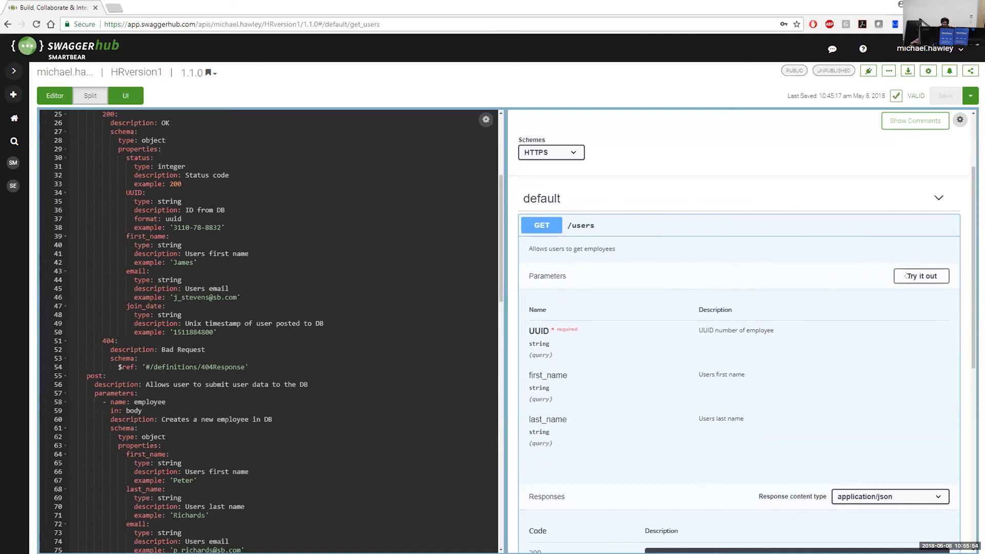
{"action": "left_click", "coordinate": [916, 276]}
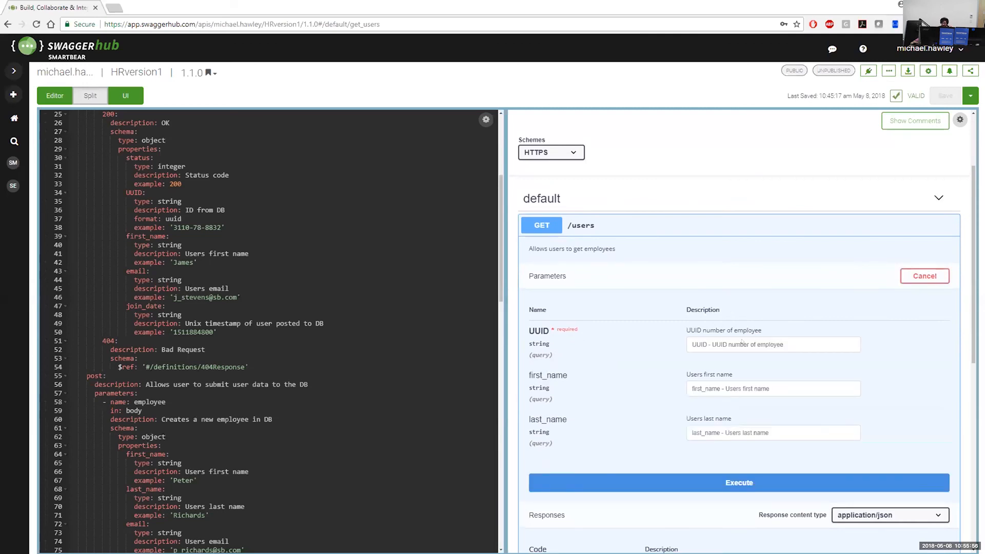
- Copy the example UUID from the GET 200 response definition into the UUID parameter and execute the request
{"action": "scroll", "coordinate": [267, 328], "scroll_direction": "up", "scroll_amount": 1}
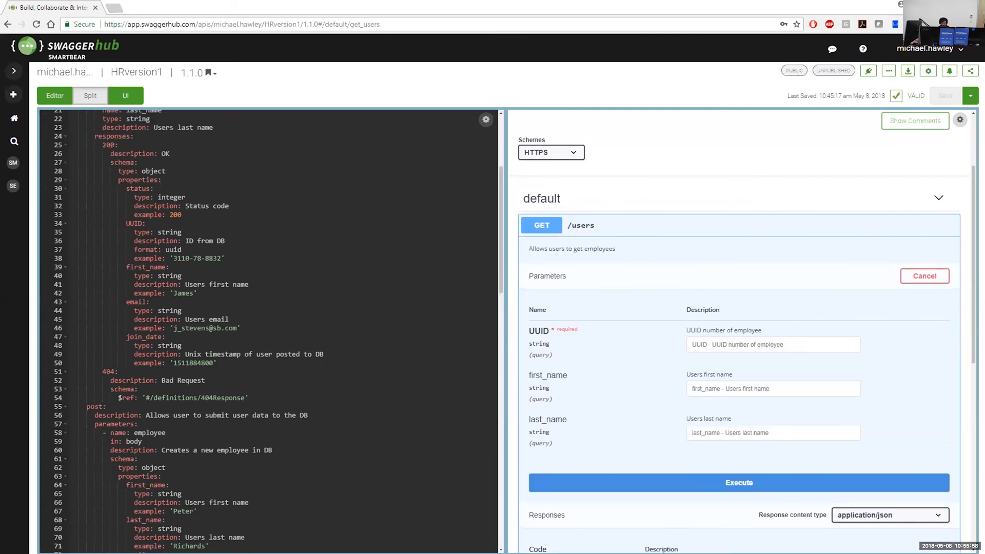
{"action": "left_click_drag", "start_coordinate": [173, 258], "coordinate": [226, 258]}
{"action": "key", "text": "ctrl+c"}
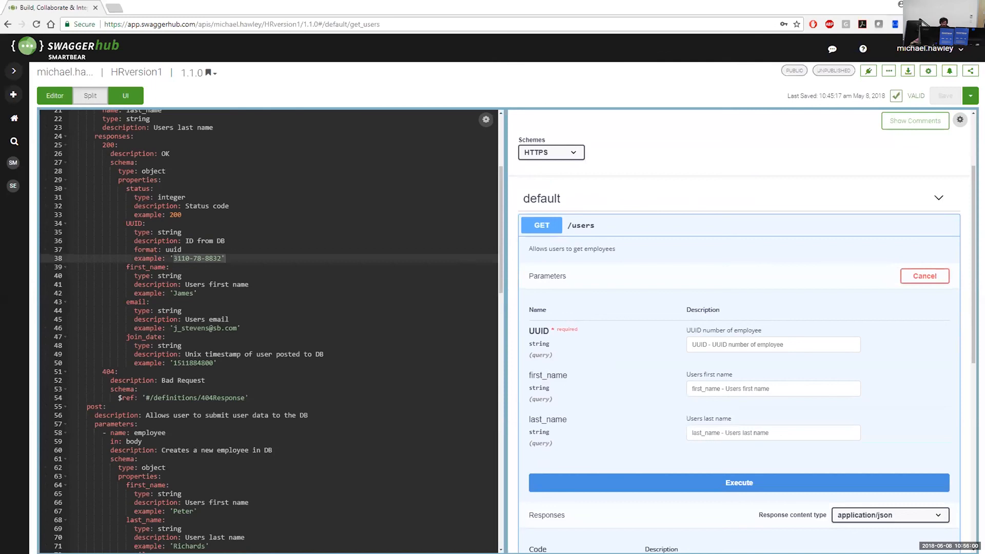
{"action": "left_click", "coordinate": [717, 344]}
{"action": "key", "text": "ctrl+v"}
{"action": "scroll", "coordinate": [735, 406], "scroll_direction": "down", "scroll_amount": 2}
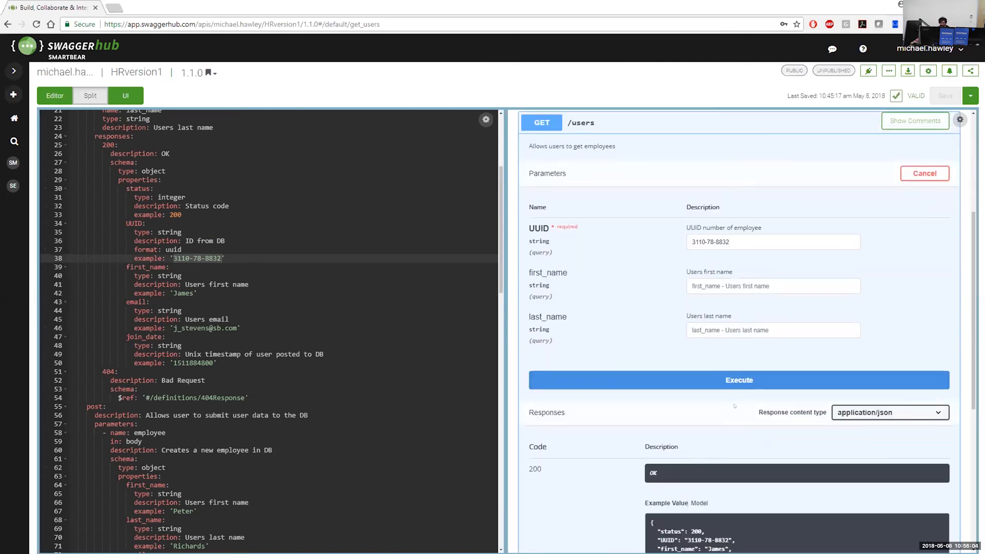
{"action": "left_click", "coordinate": [750, 381]}
- Copy the curl command generated for the GET /users request and run it in Command Prompt
{"action": "scroll", "coordinate": [901, 124], "scroll_direction": "down", "scroll_amount": 1}
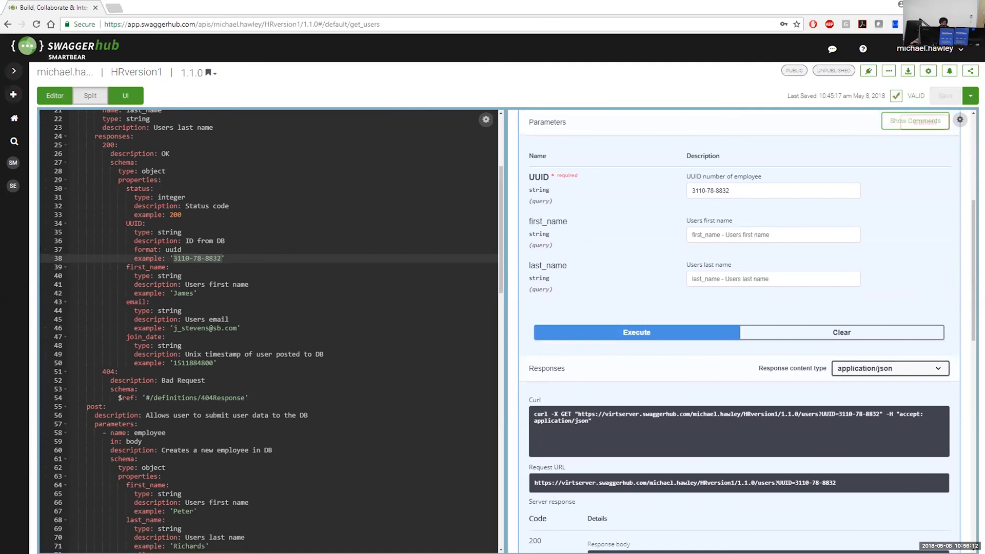
{"action": "scroll", "coordinate": [584, 423], "scroll_direction": "down", "scroll_amount": 4}
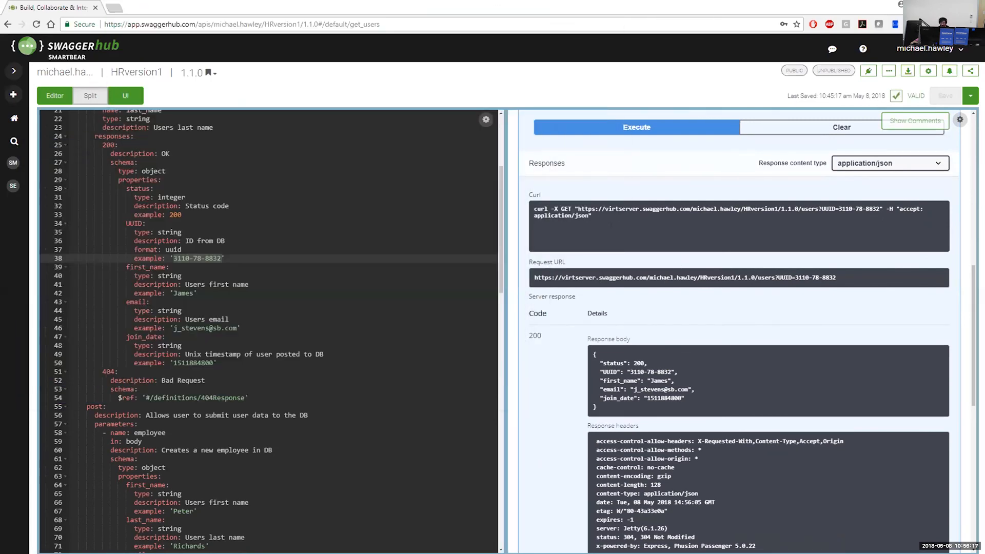
{"action": "triple_click", "coordinate": [539, 209]}
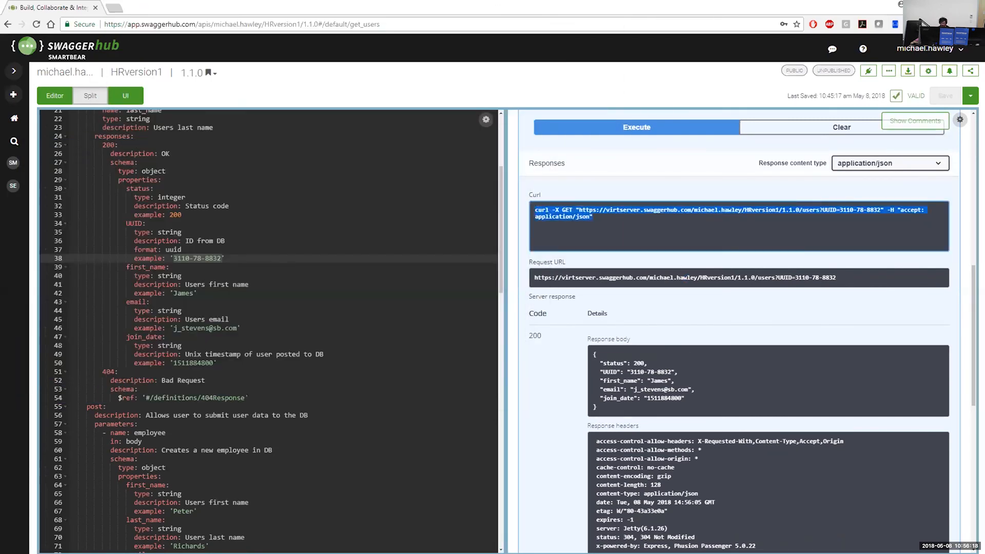
{"action": "left_click", "coordinate": [218, 363]}
{"action": "key", "text": "alt+Tab"}
{"action": "left_click", "coordinate": [340, 285]}
{"action": "key", "text": "ctrl+v"}
{"action": "key", "text": "Return"}
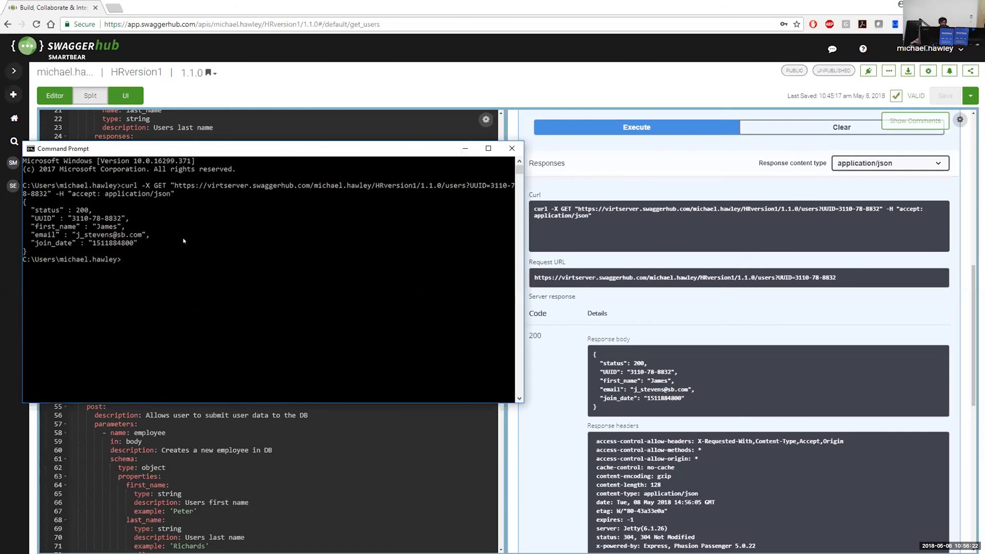
- Examine the curl response beside the API definition and documentation, and close the Command Prompt window
{"action": "left_click_drag", "start_coordinate": [177, 149], "coordinate": [475, 136]}
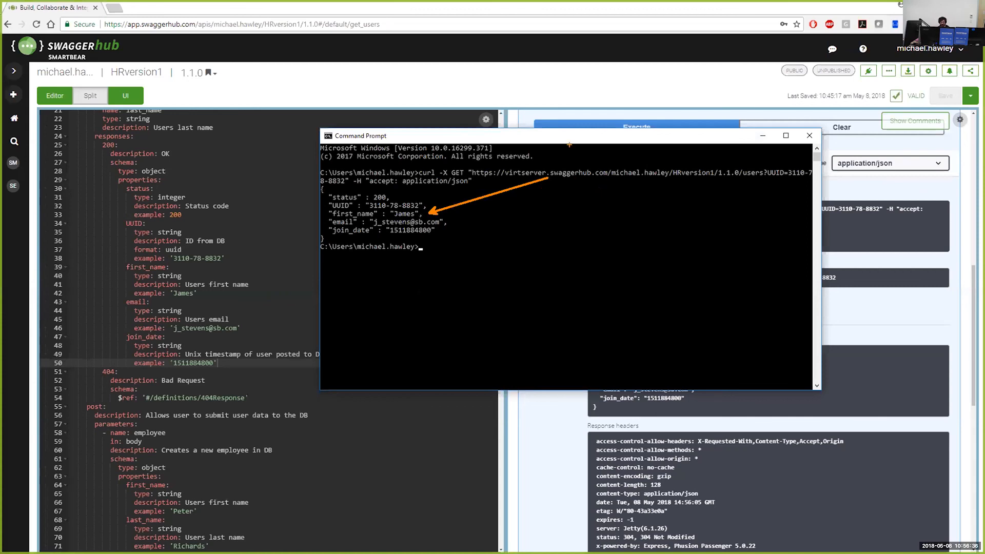
{"action": "key", "text": "Escape"}
{"action": "left_click_drag", "start_coordinate": [497, 136], "coordinate": [398, 80]}
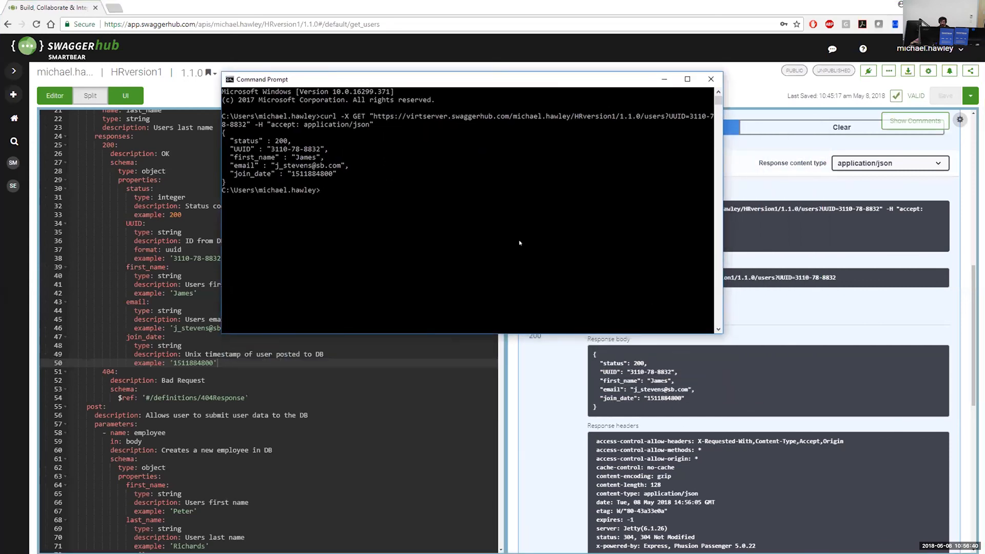
{"action": "left_click_drag", "start_coordinate": [382, 79], "coordinate": [406, 117]}
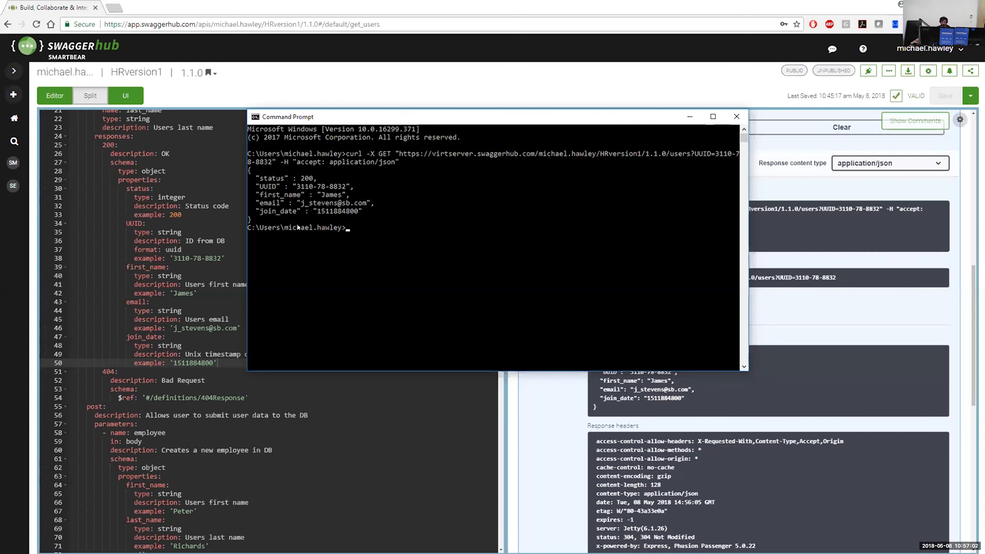
{"action": "left_click_drag", "start_coordinate": [436, 120], "coordinate": [326, 122]}
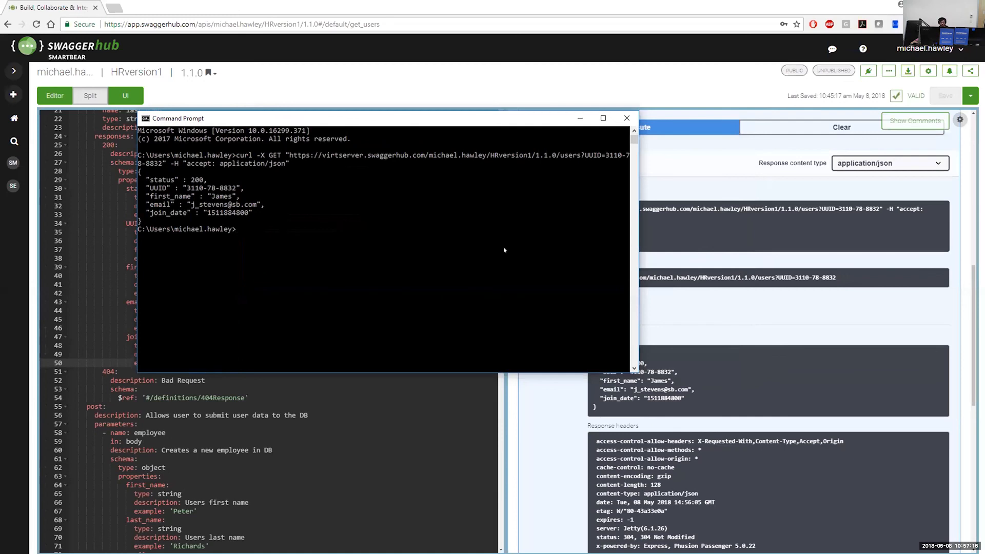
{"action": "left_click", "coordinate": [626, 120]}
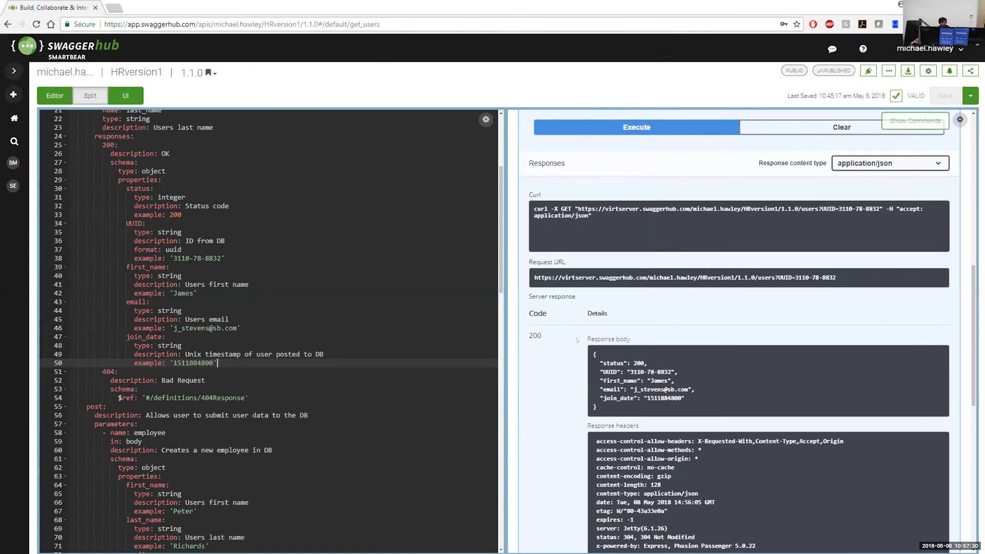